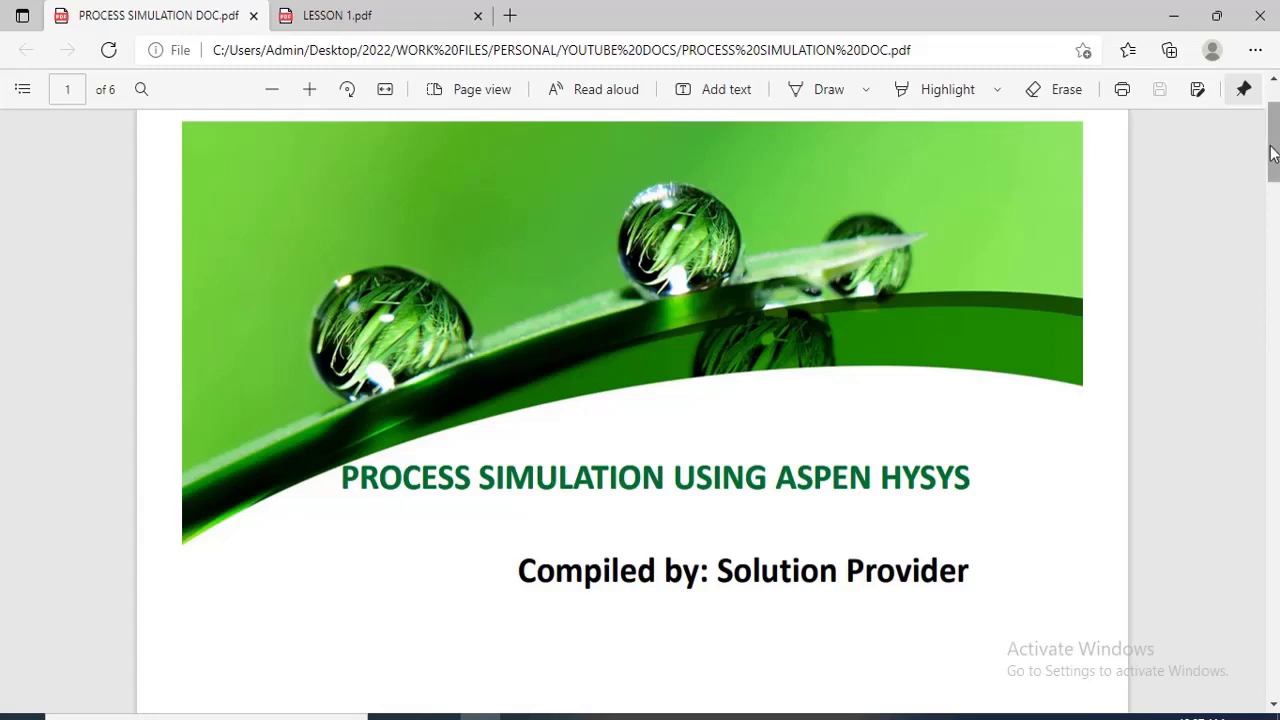
# - Read through PROCESS SIMULATION DOC.pdf from the title page to the page on process simulation softwares
pyautogui.moveTo(1273, 152); pyautogui.dragTo(1273, 258)
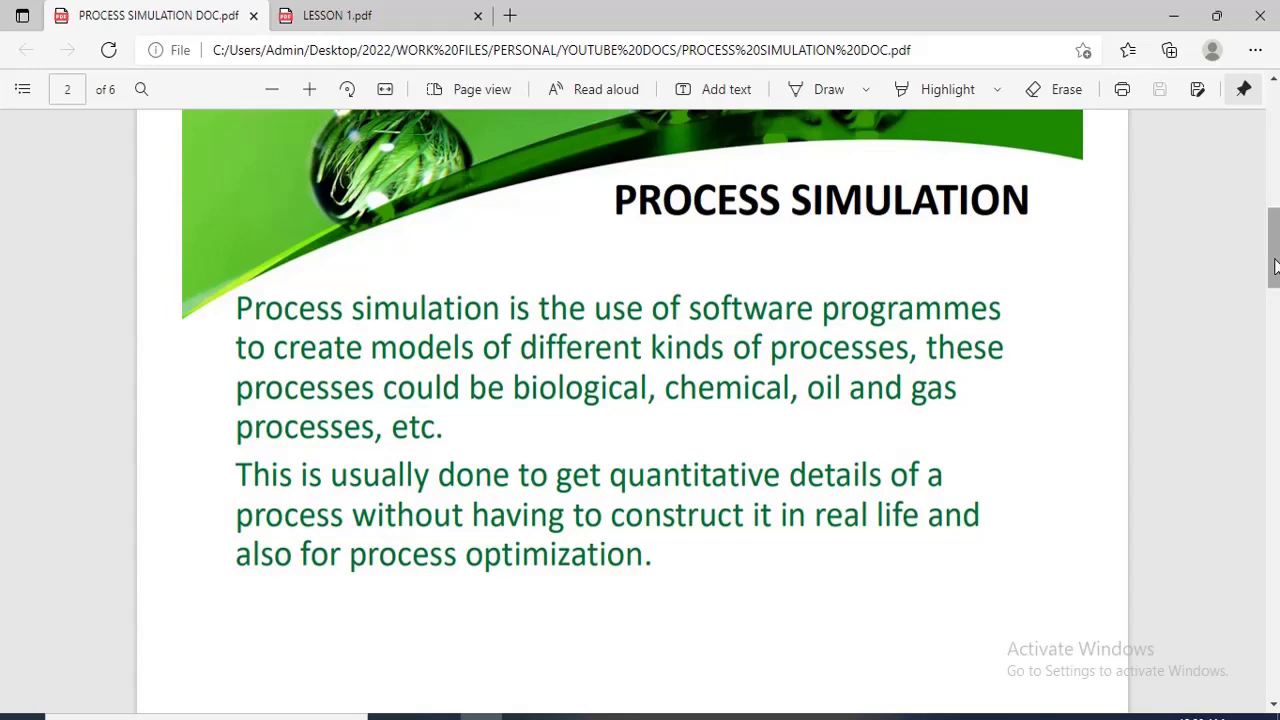
pyautogui.moveTo(1275, 265); pyautogui.dragTo(1275, 360)
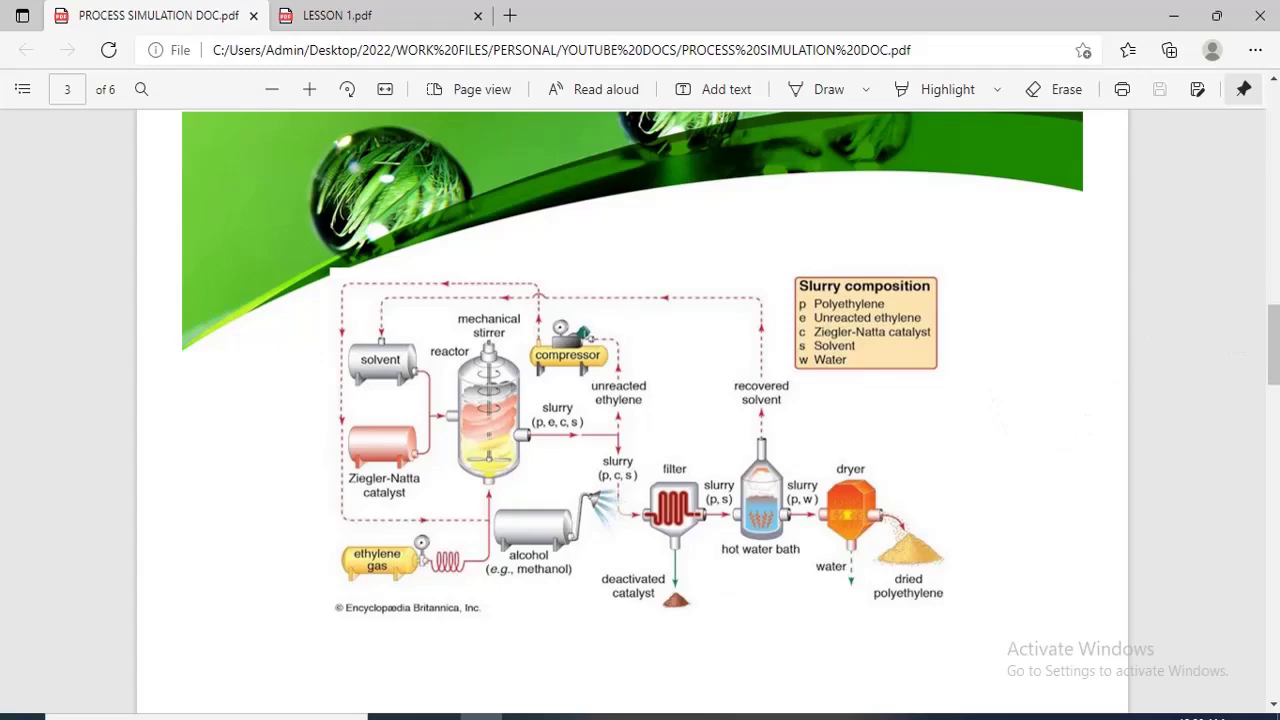
pyautogui.scroll(-1, 1274, 357)
pyautogui.scroll(-6, 1274, 357)
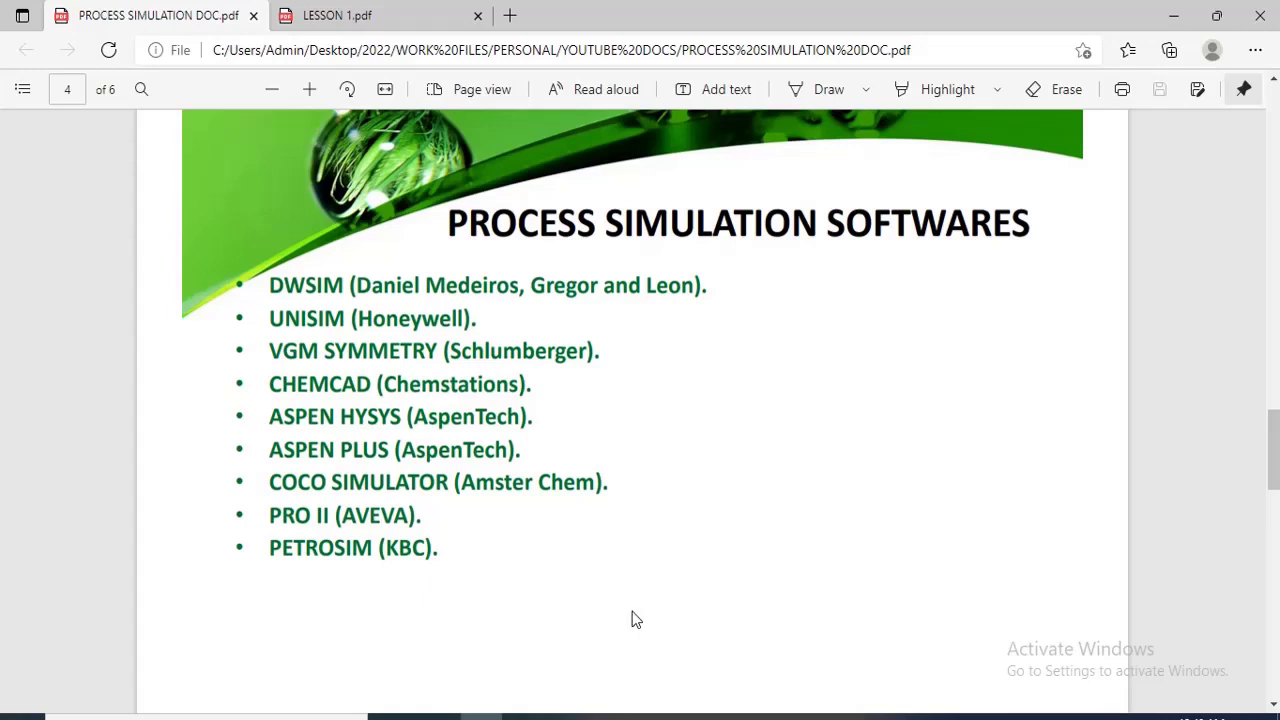
# - Look at the open simulators in turn: DWSIM, the untitled Aspen HYSYS case, and the biodiesel production flowsheet in Aspen Plus
pyautogui.click(904, 716)
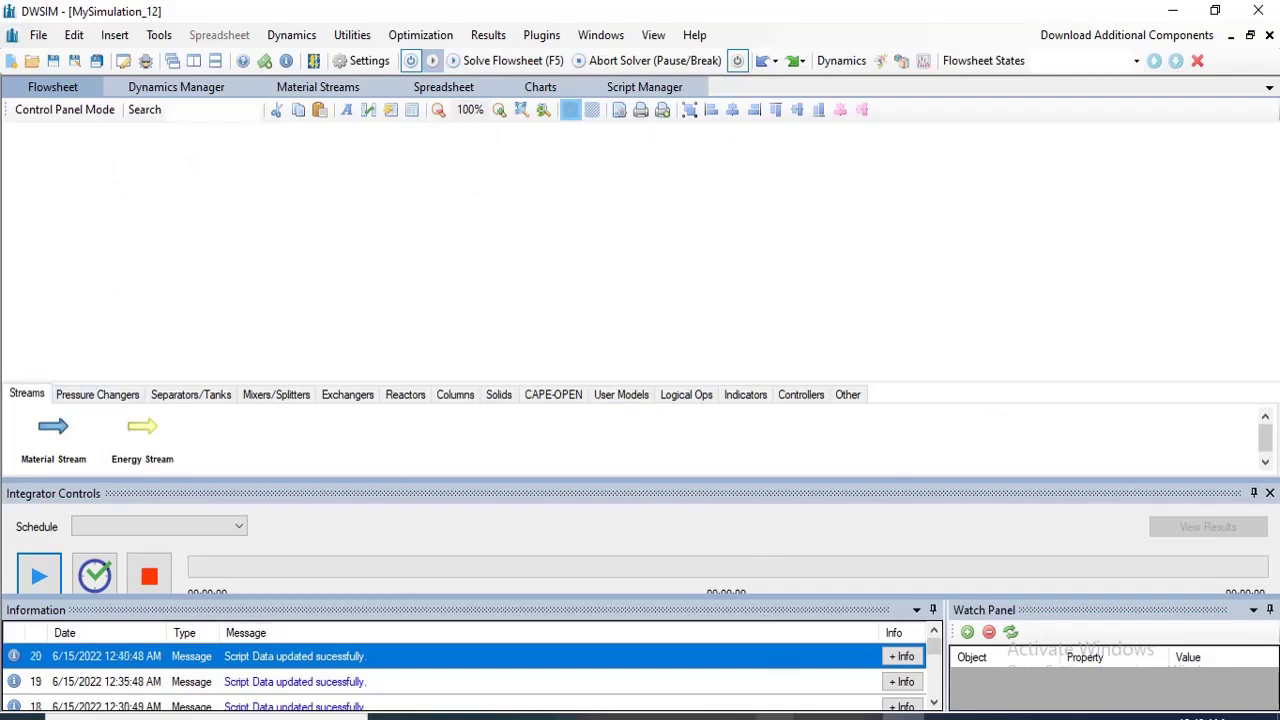
pyautogui.moveTo(640, 716)
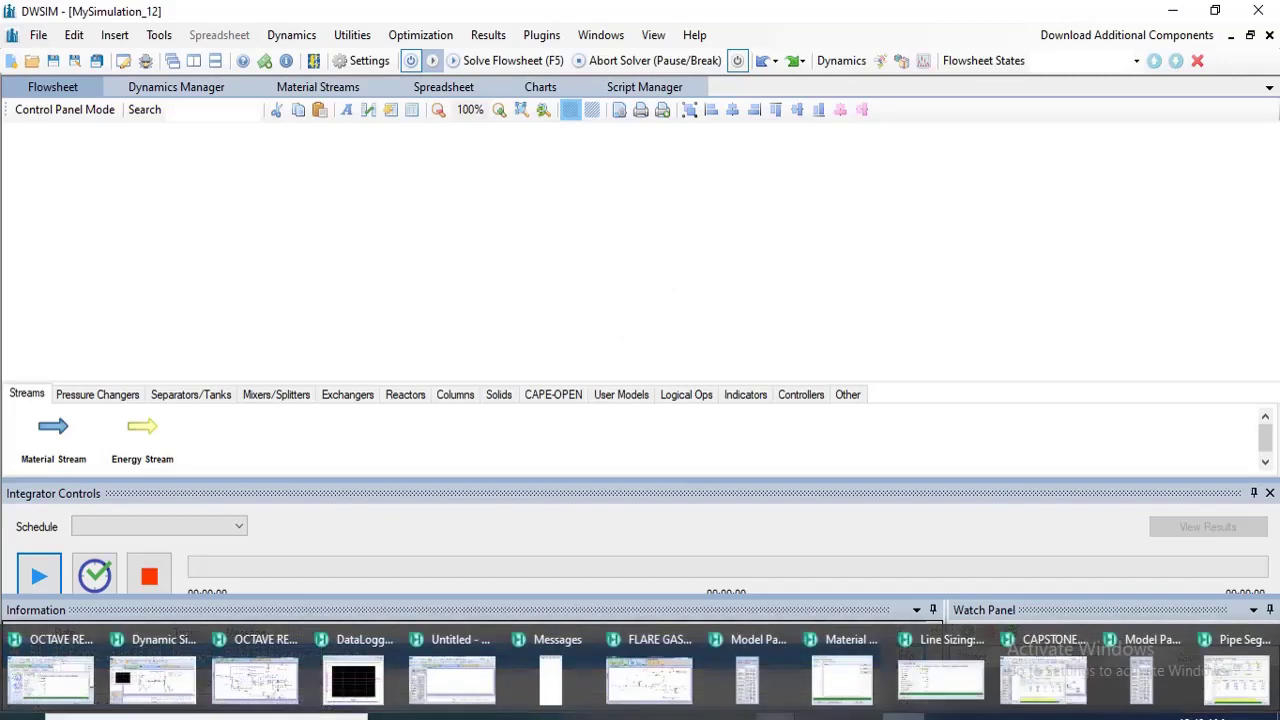
pyautogui.click(455, 665)
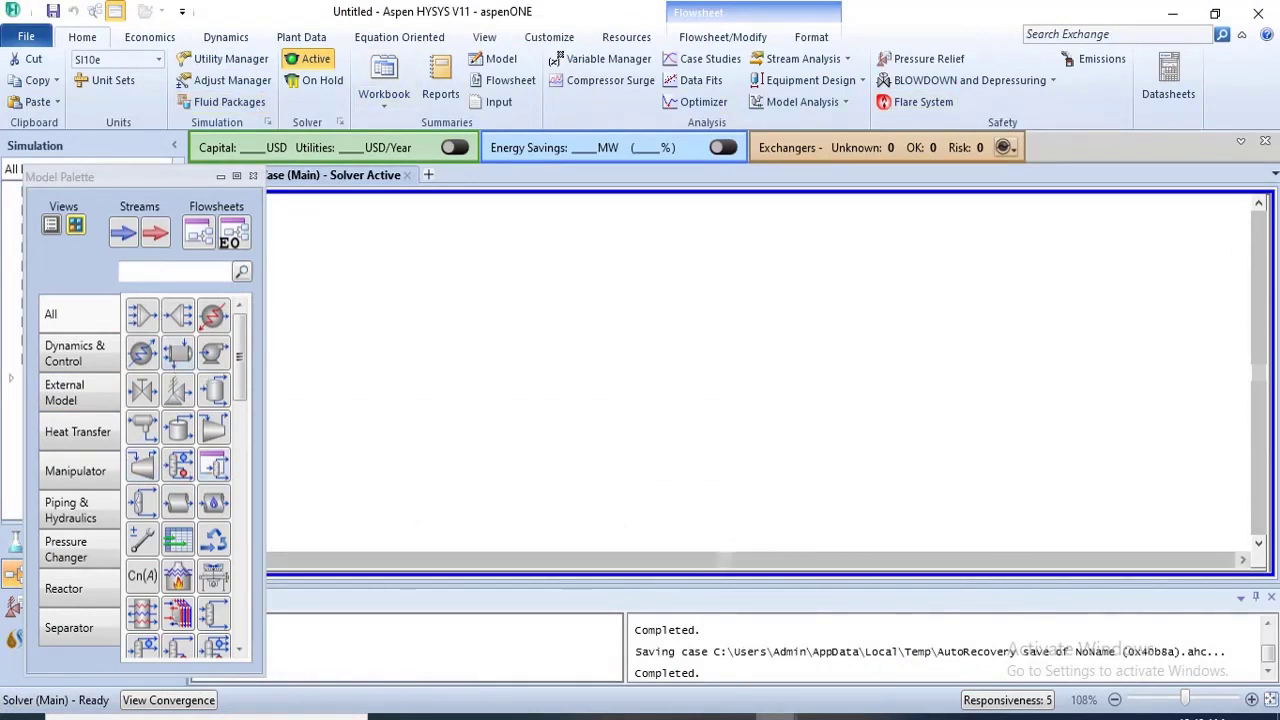
pyautogui.moveTo(774, 716)
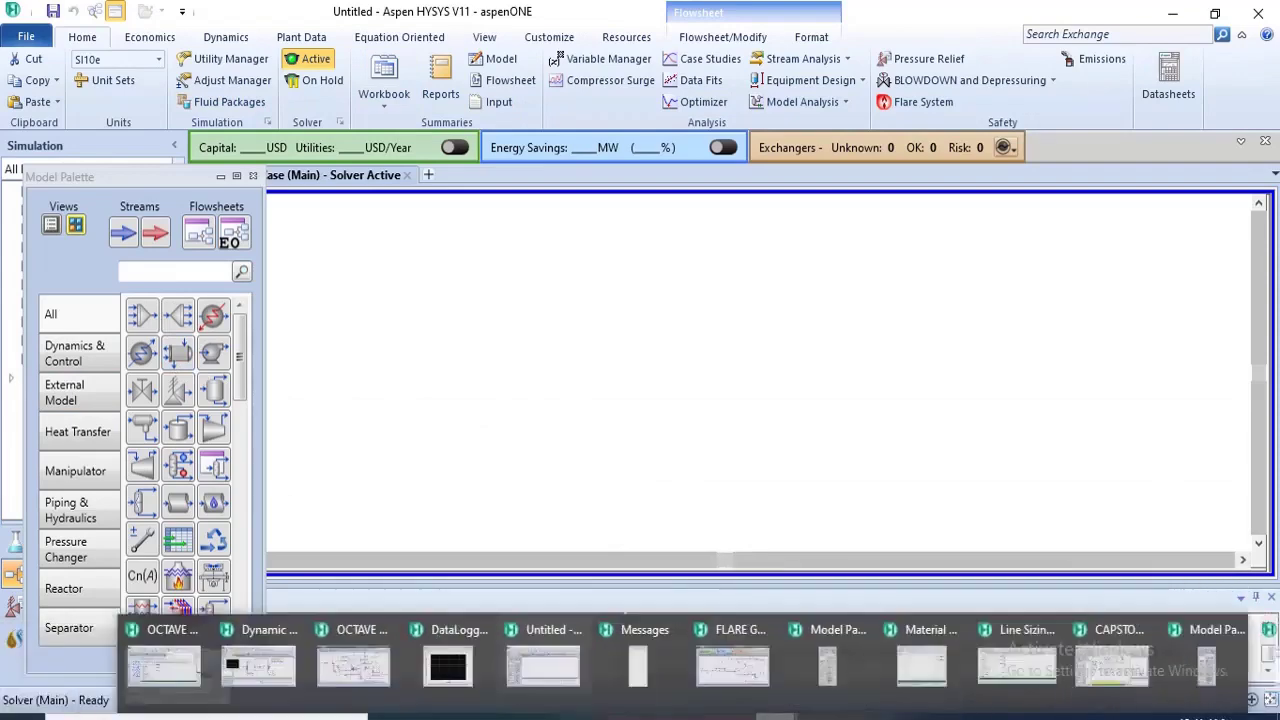
pyautogui.moveTo(815, 716)
pyautogui.click(918, 650)
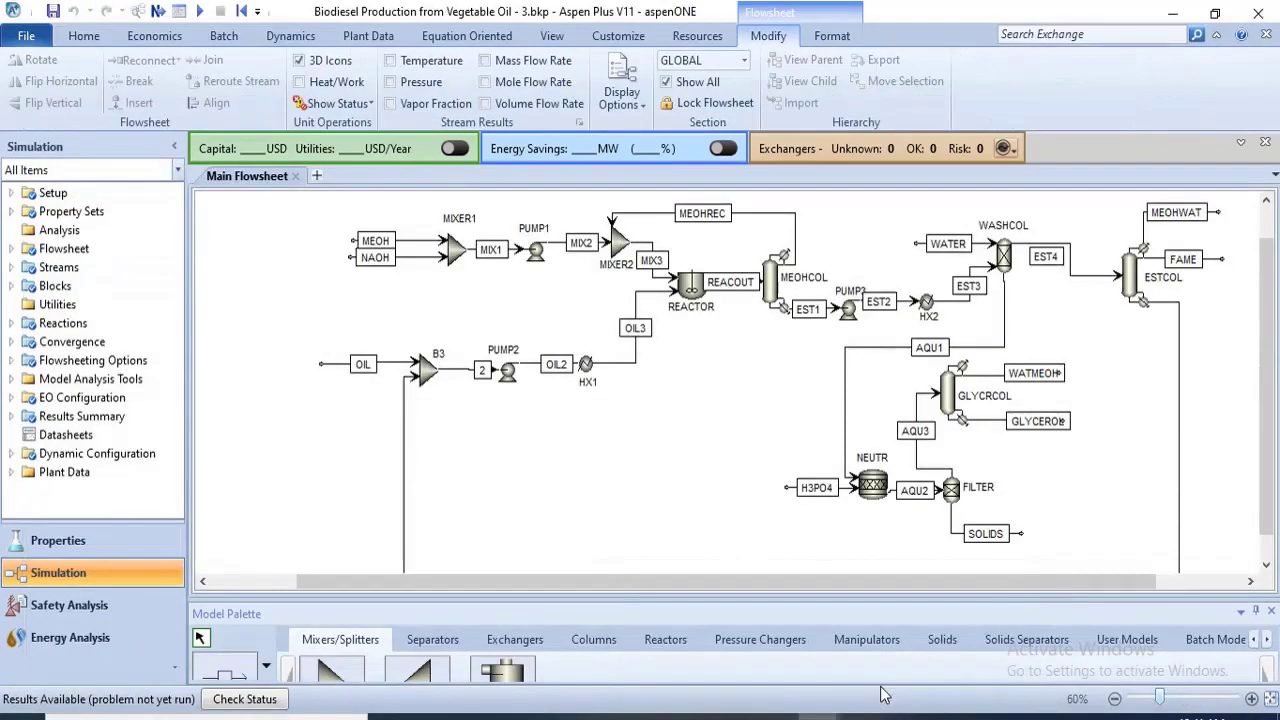
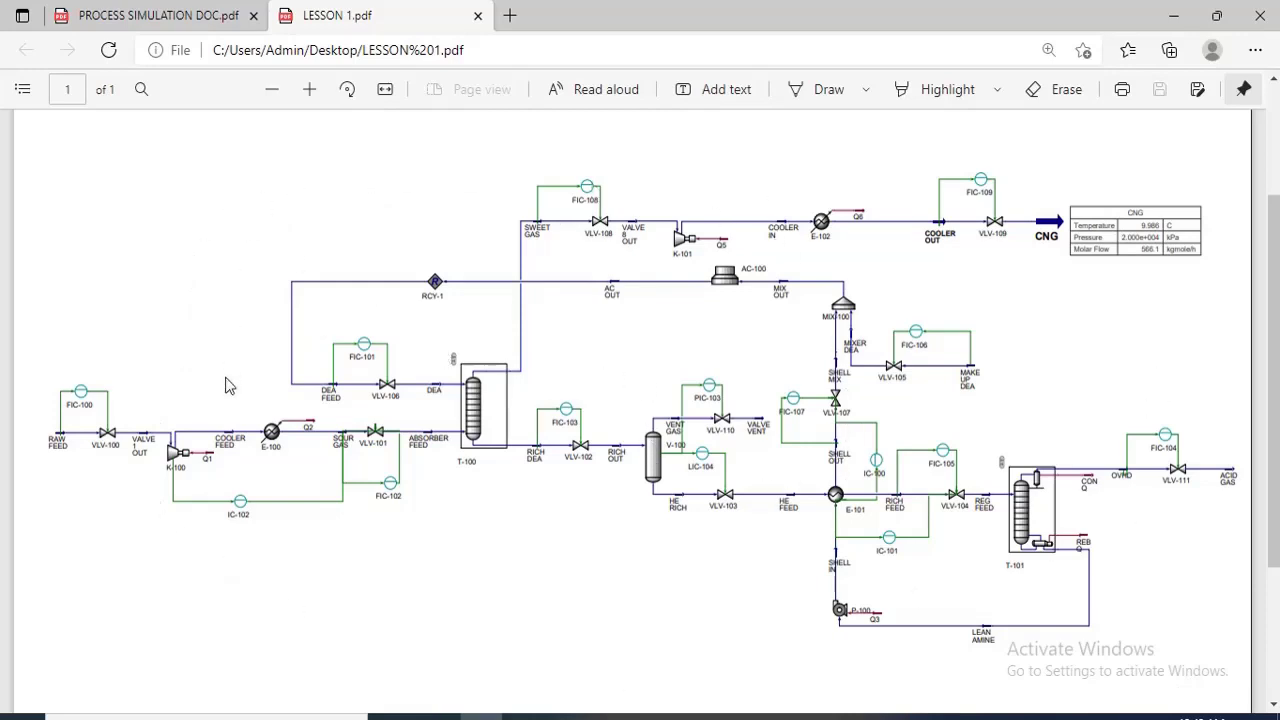
# - Review the page on things that can be done with Aspen HYSYS, and switch to the FLARE GAS ECON AND ENERGY ANALYSIS case in HYSYS
pyautogui.click(160, 17)
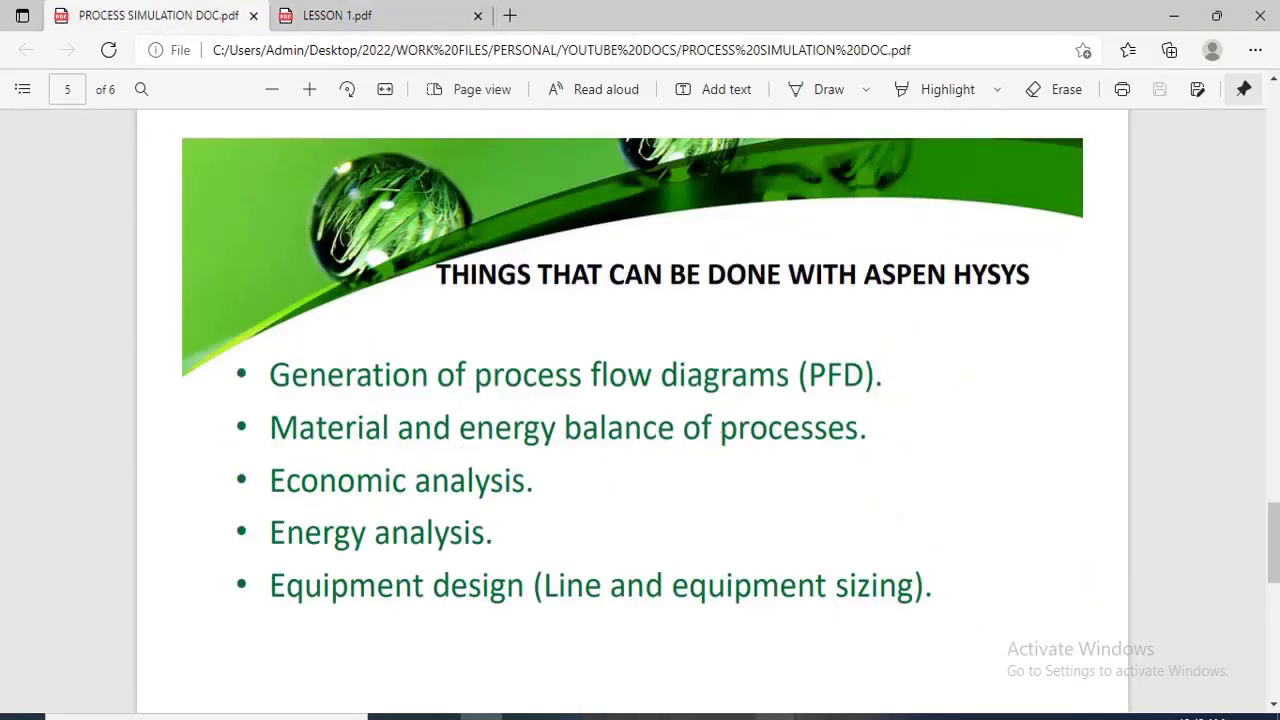
pyautogui.moveTo(775, 717)
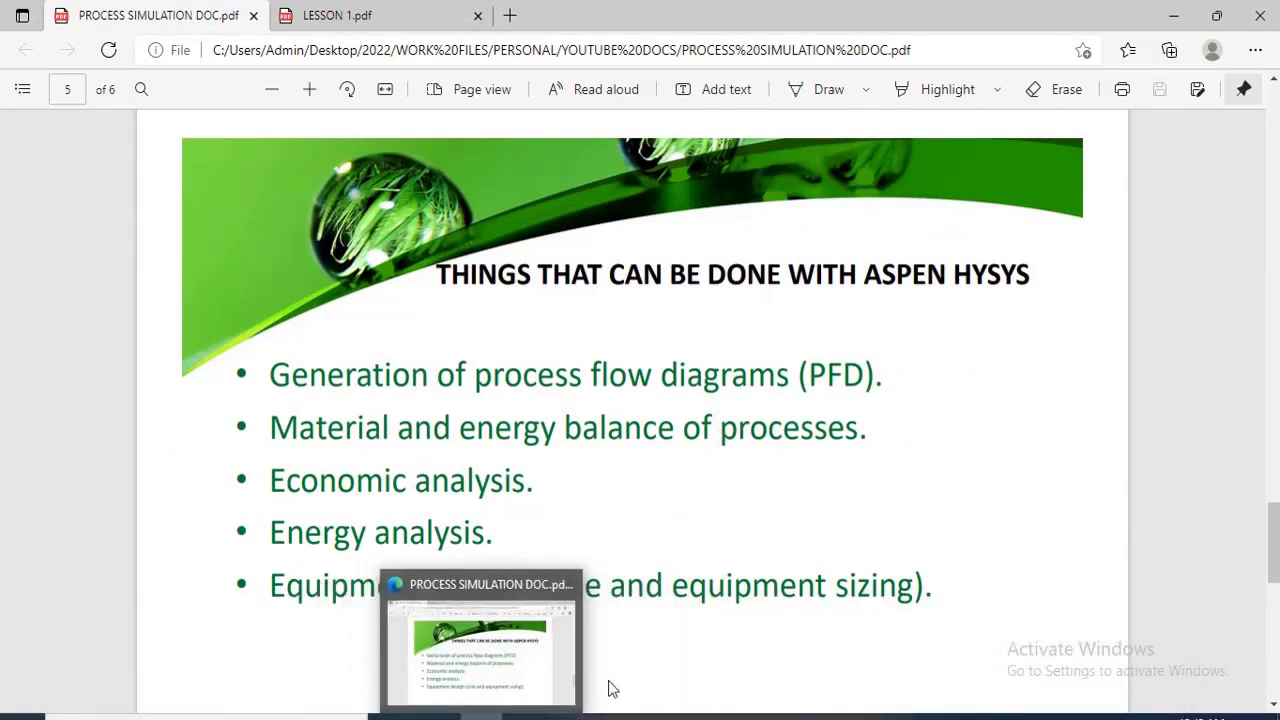
pyautogui.moveTo(818, 716)
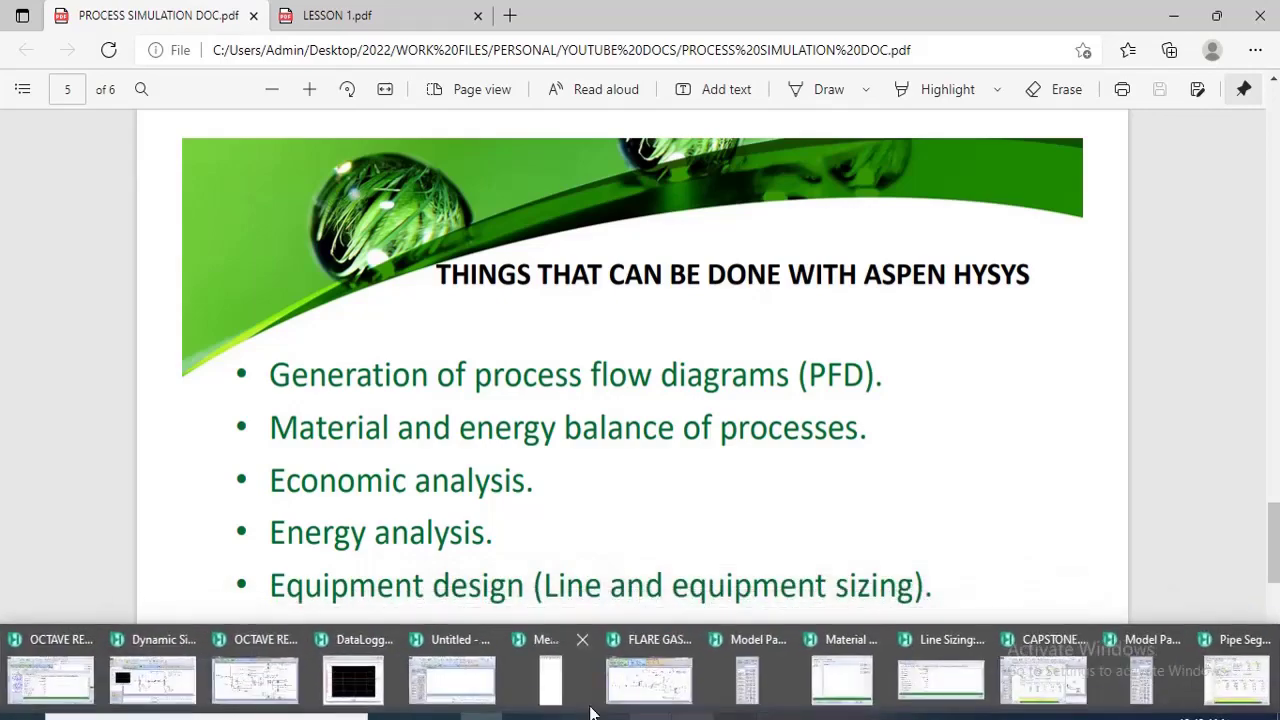
pyautogui.moveTo(250, 685)
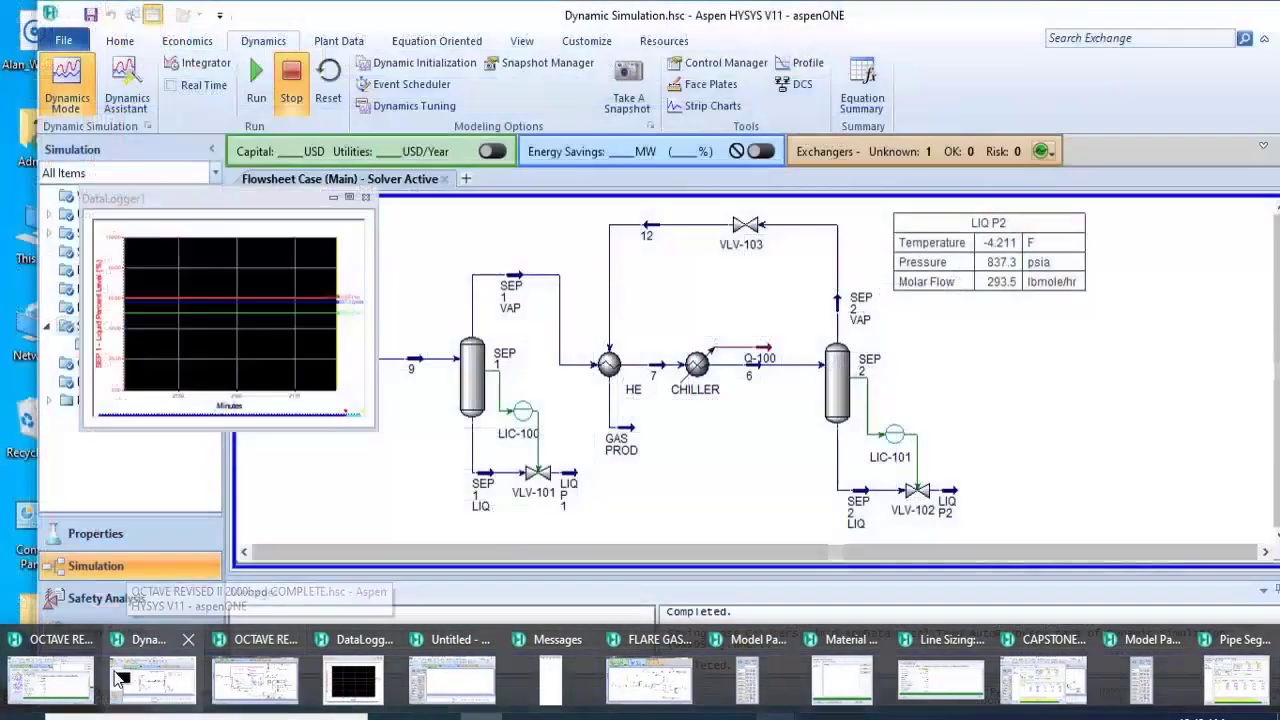
pyautogui.moveTo(90, 678)
pyautogui.moveTo(146, 680)
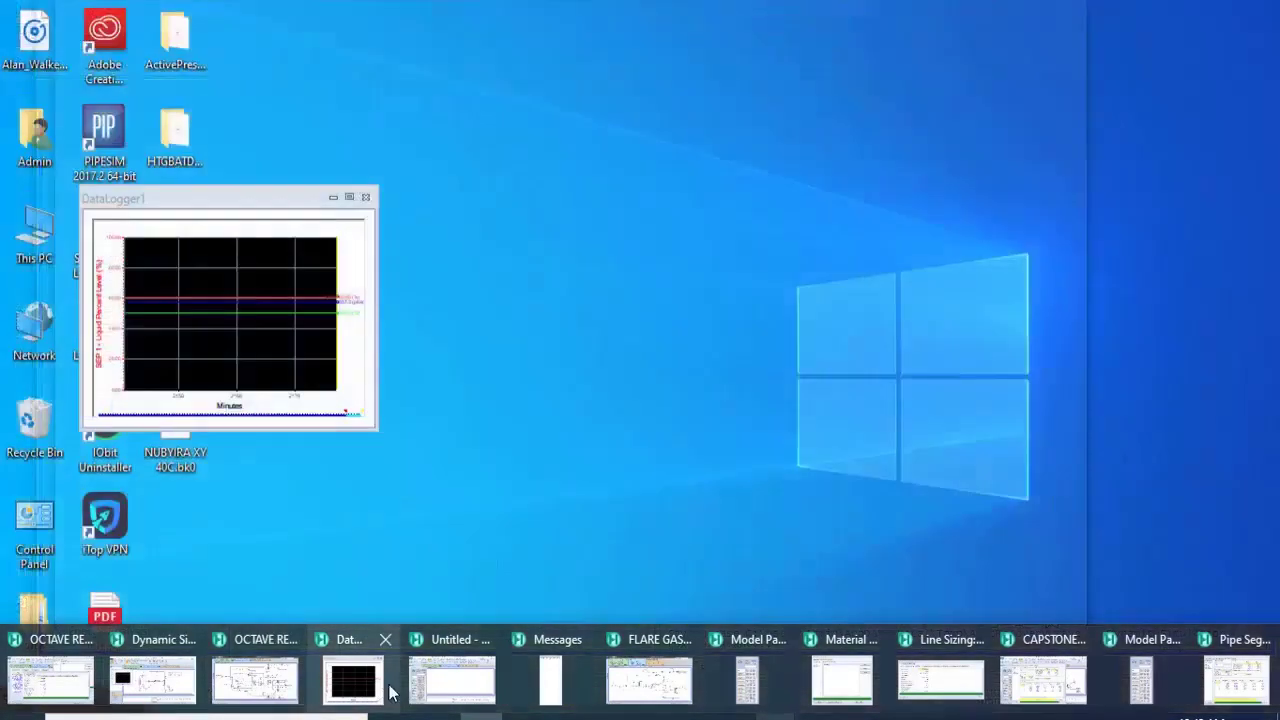
pyautogui.moveTo(510, 697)
pyautogui.click(645, 697)
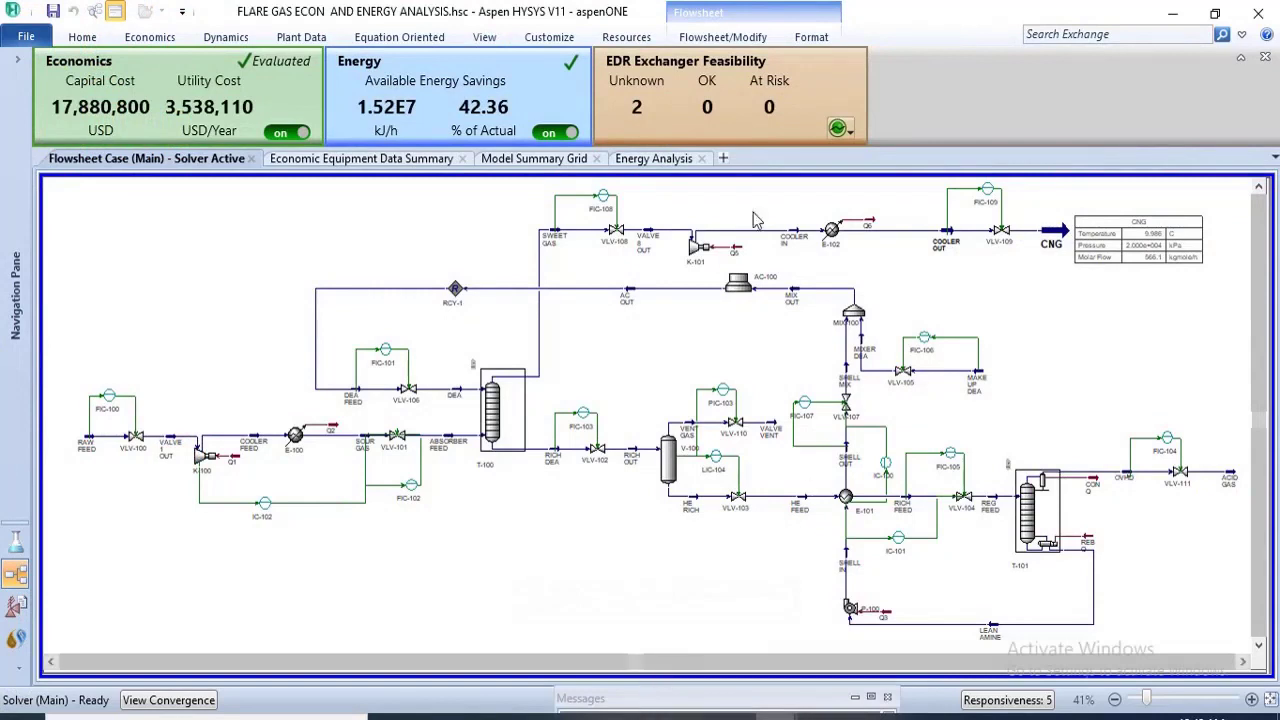
# - View the material streams in the workbook and examine the flowsheet-wide mass and energy balances in the flowsheet summary
pyautogui.click(82, 37)
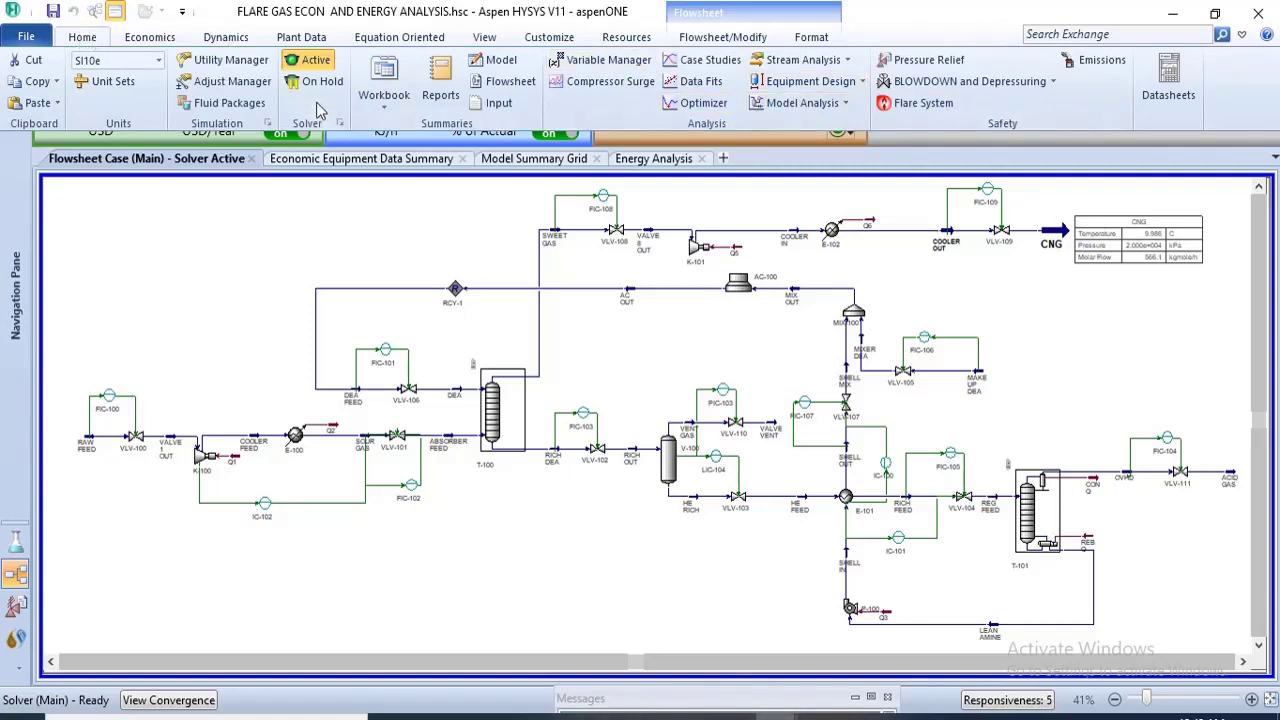
pyautogui.click(375, 85)
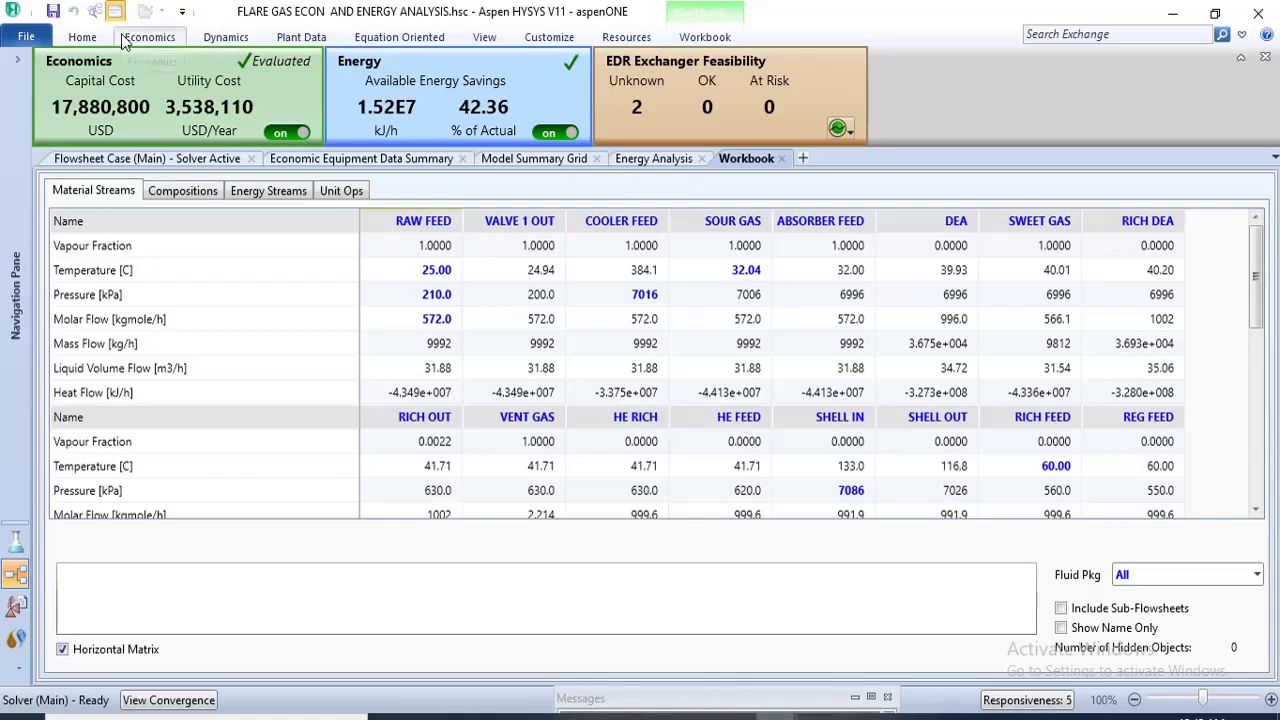
pyautogui.click(88, 40)
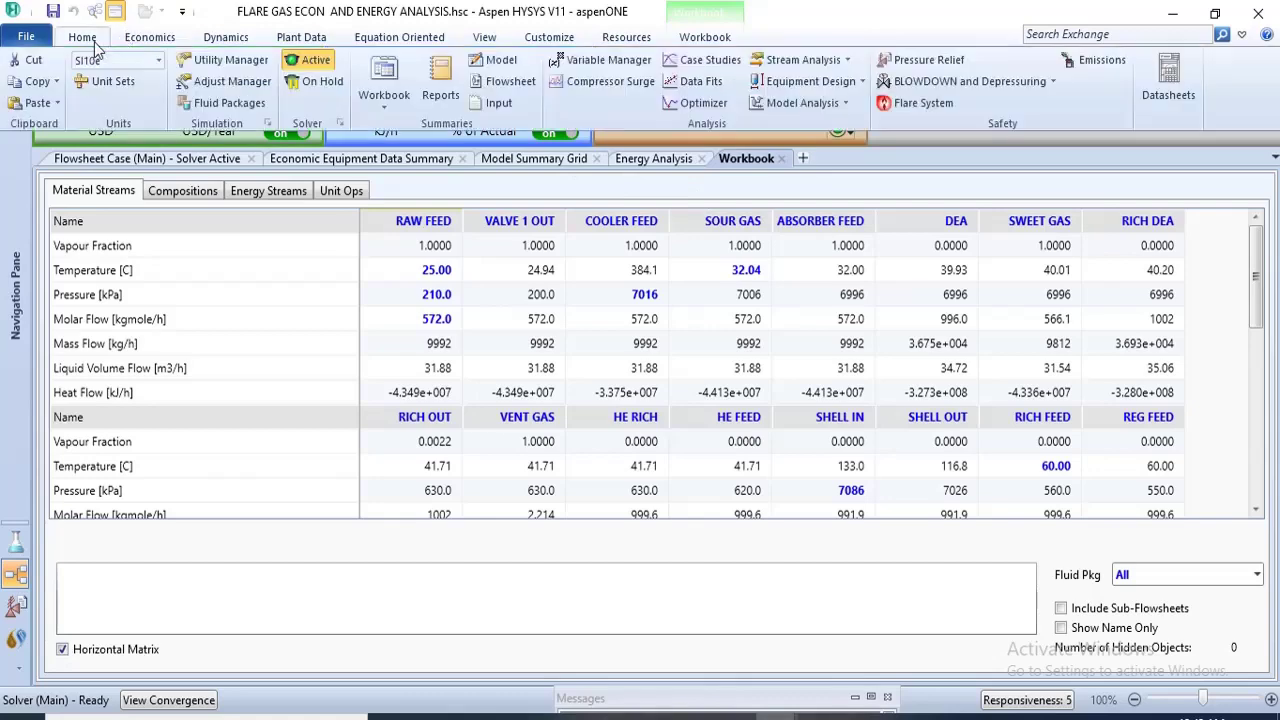
pyautogui.click(505, 85)
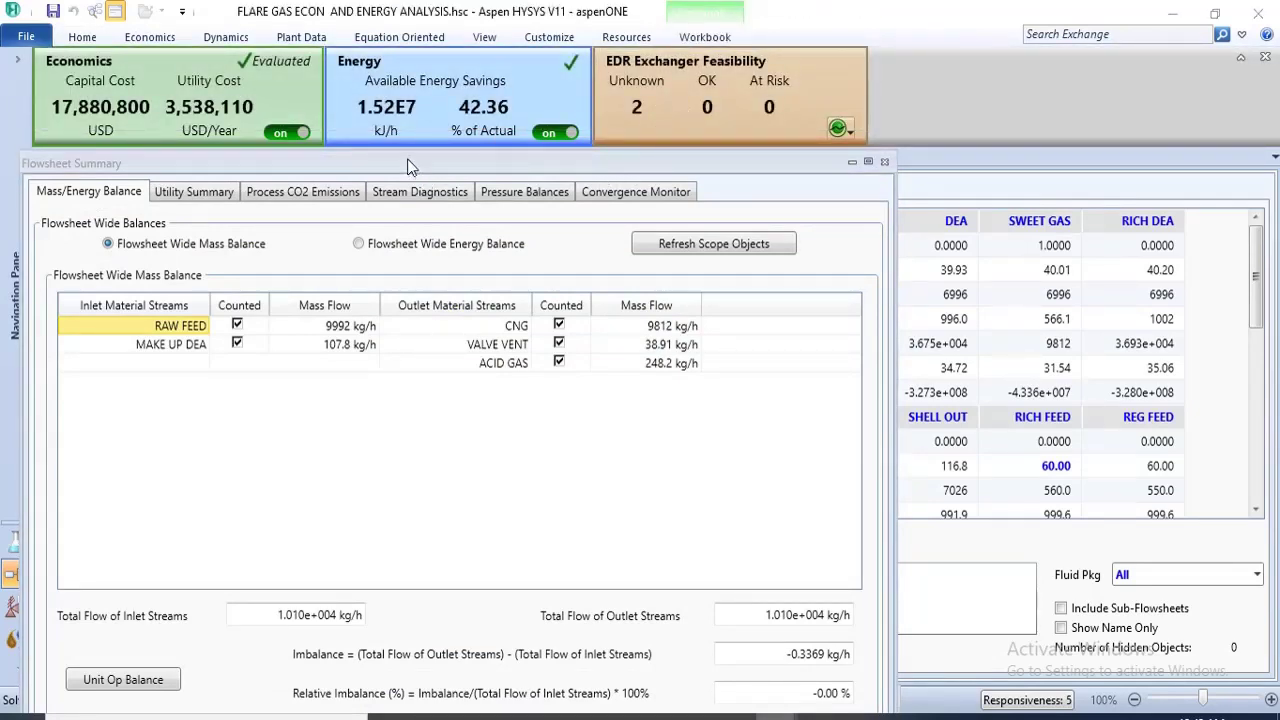
pyautogui.moveTo(408, 167); pyautogui.dragTo(560, 72)
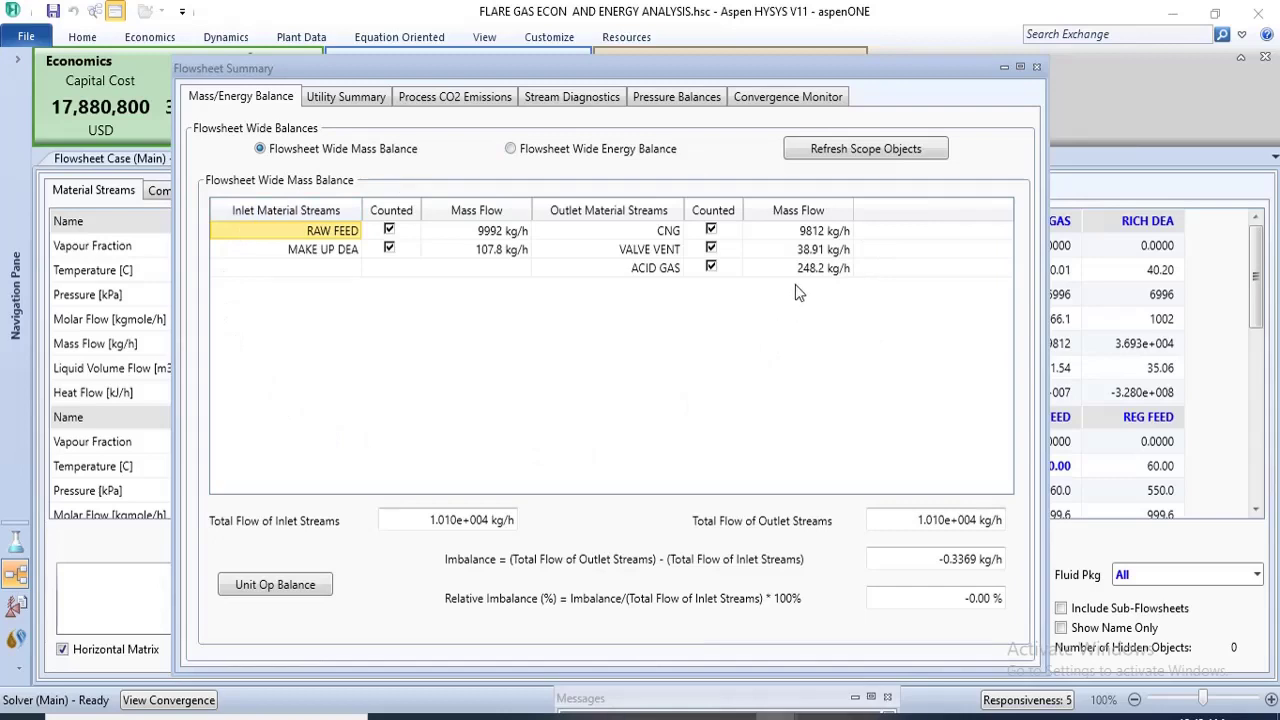
pyautogui.click(512, 148)
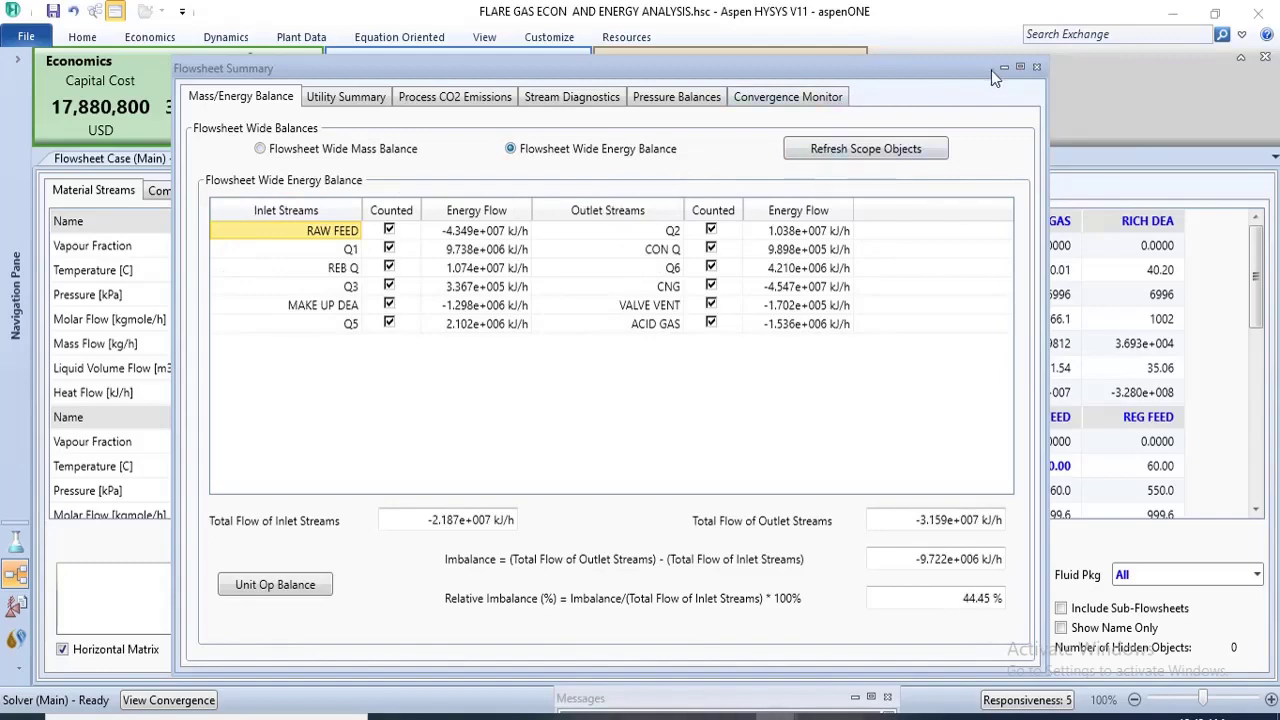
pyautogui.click(1034, 67)
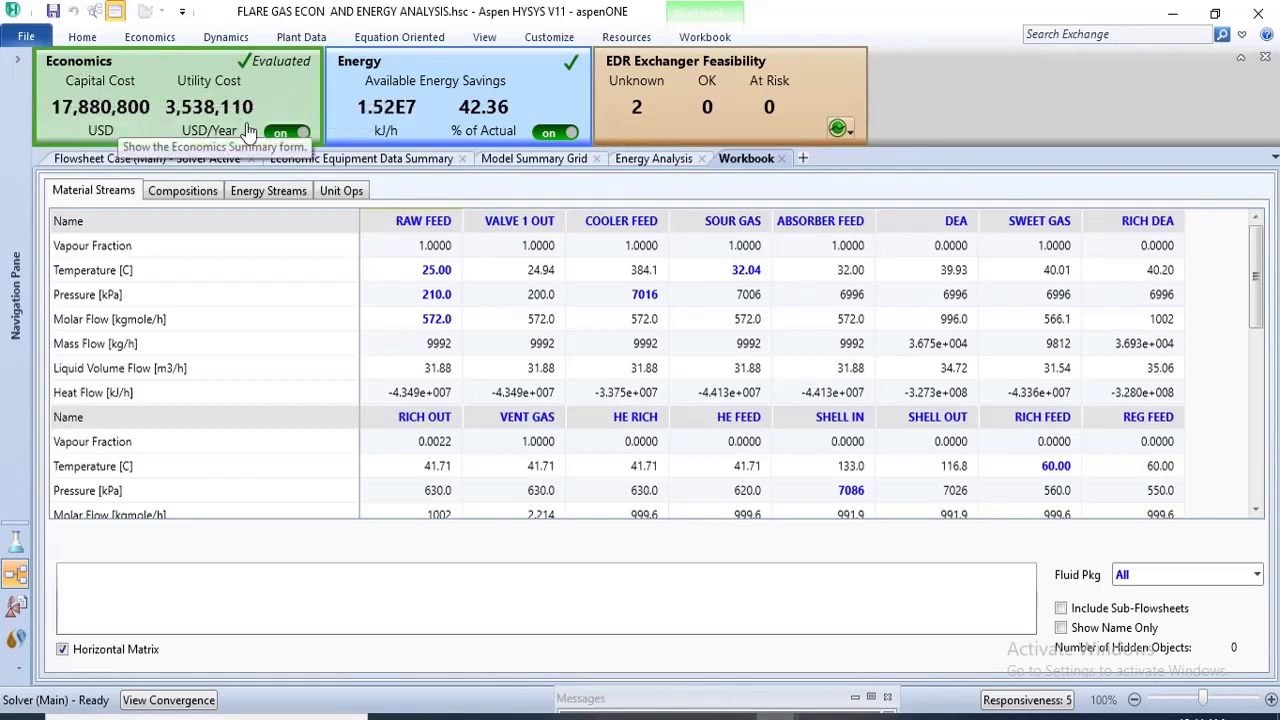
# - Examine the economic equipment data, covering the overall cost summary and the cost and weight of each equipment item
pyautogui.click(381, 159)
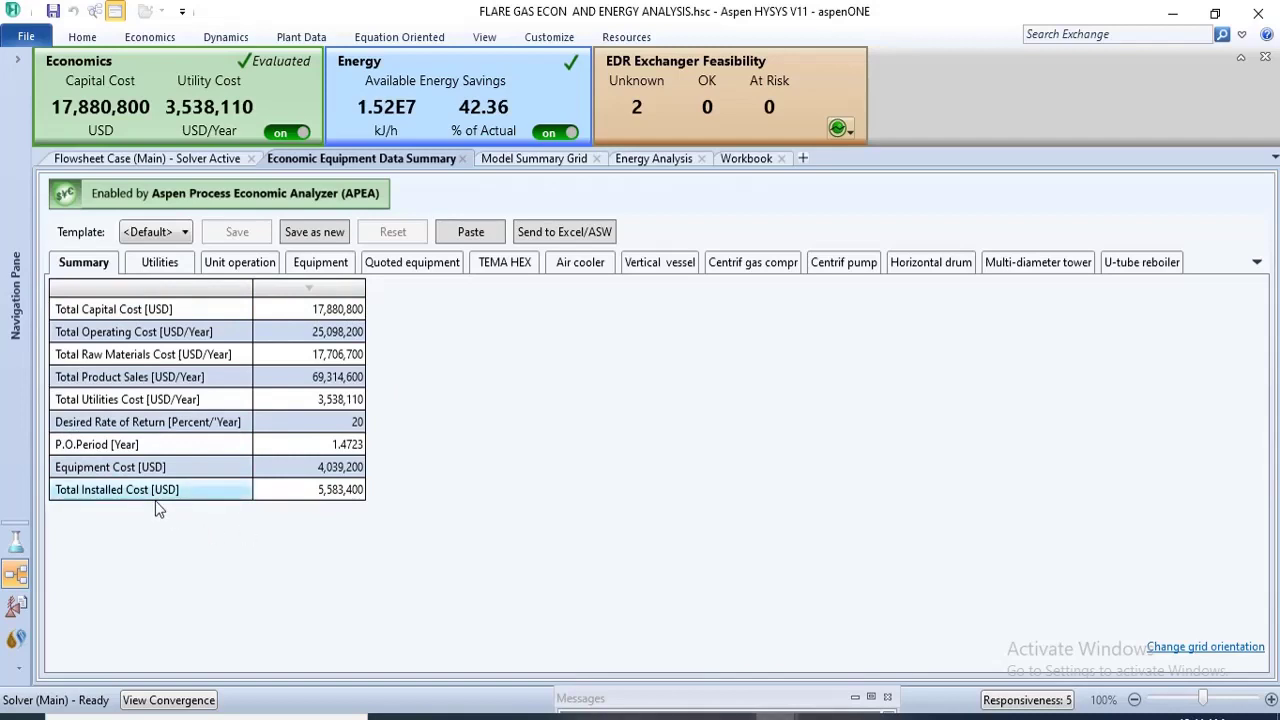
pyautogui.click(318, 265)
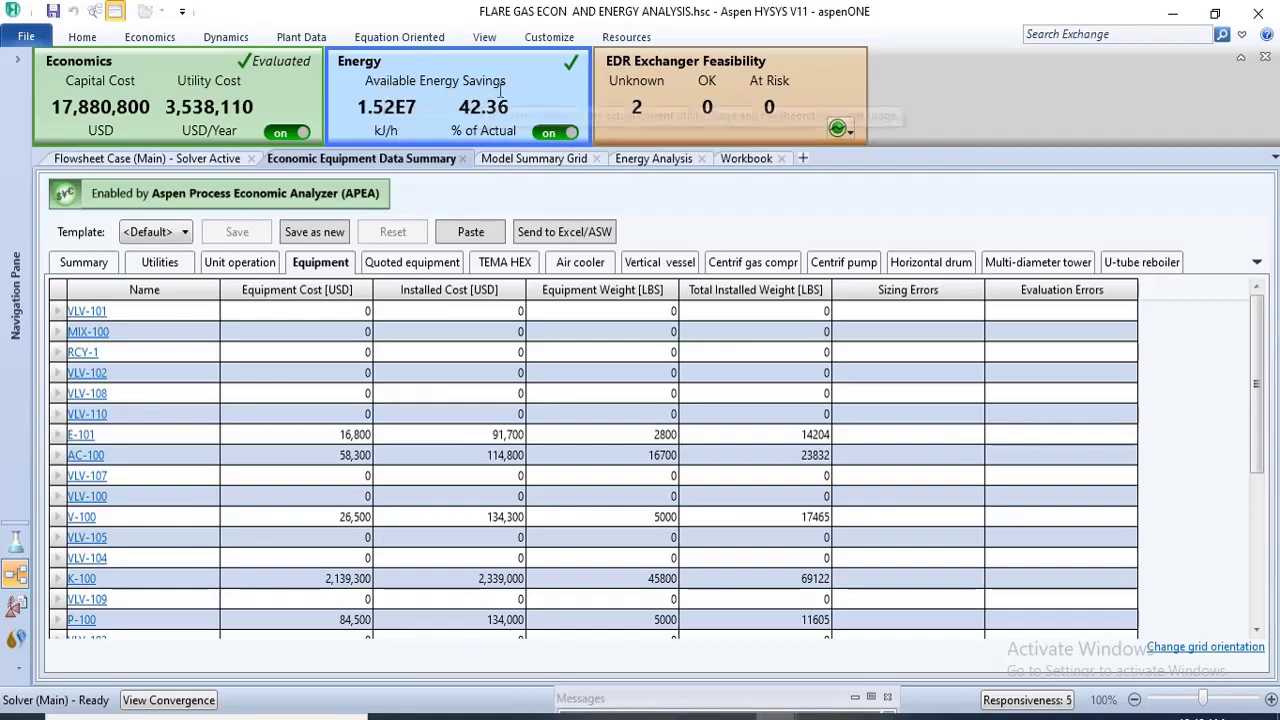
# - Examine the energy analysis results for savings, utilities, carbon emissions and exchangers, plus the design change options
pyautogui.click(624, 161)
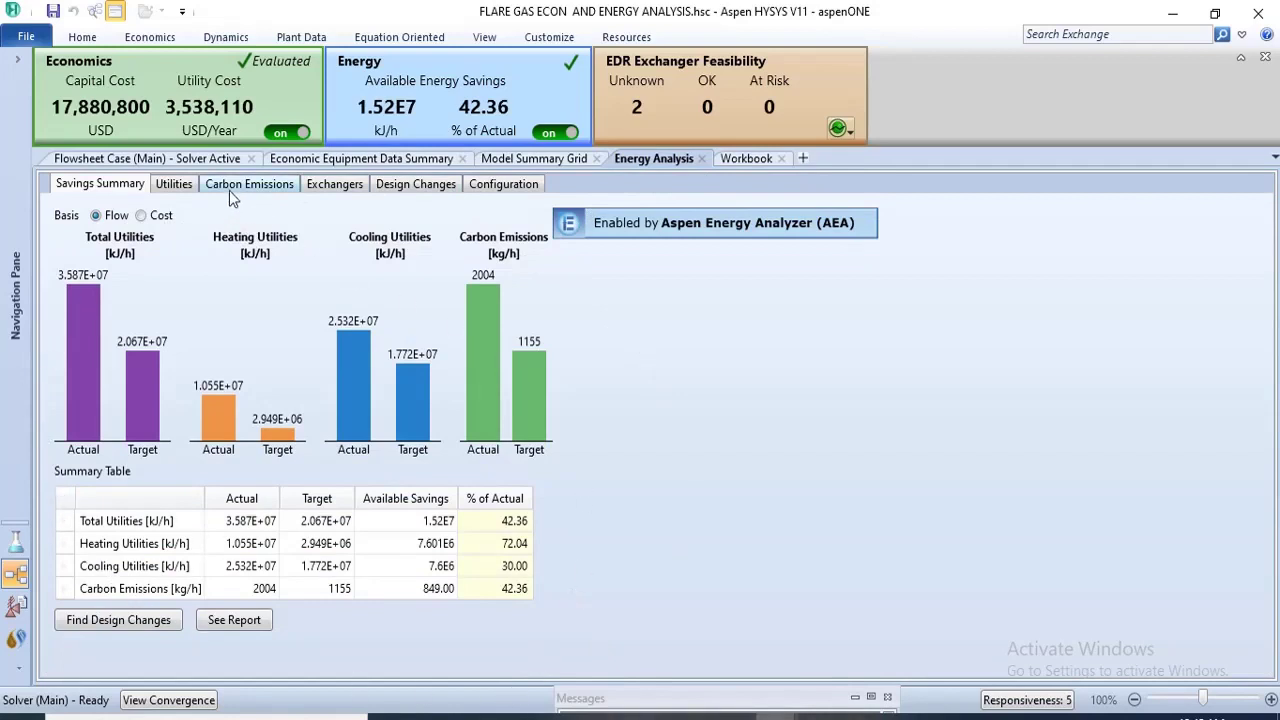
pyautogui.click(172, 188)
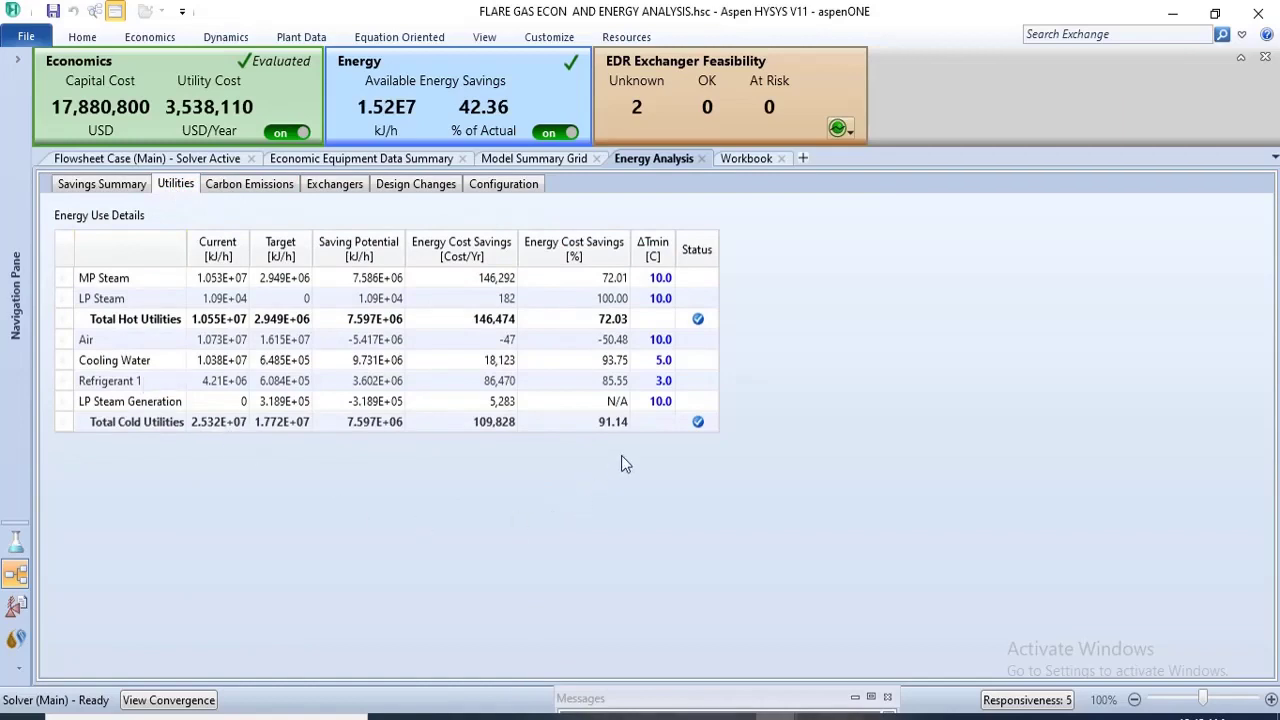
pyautogui.click(258, 188)
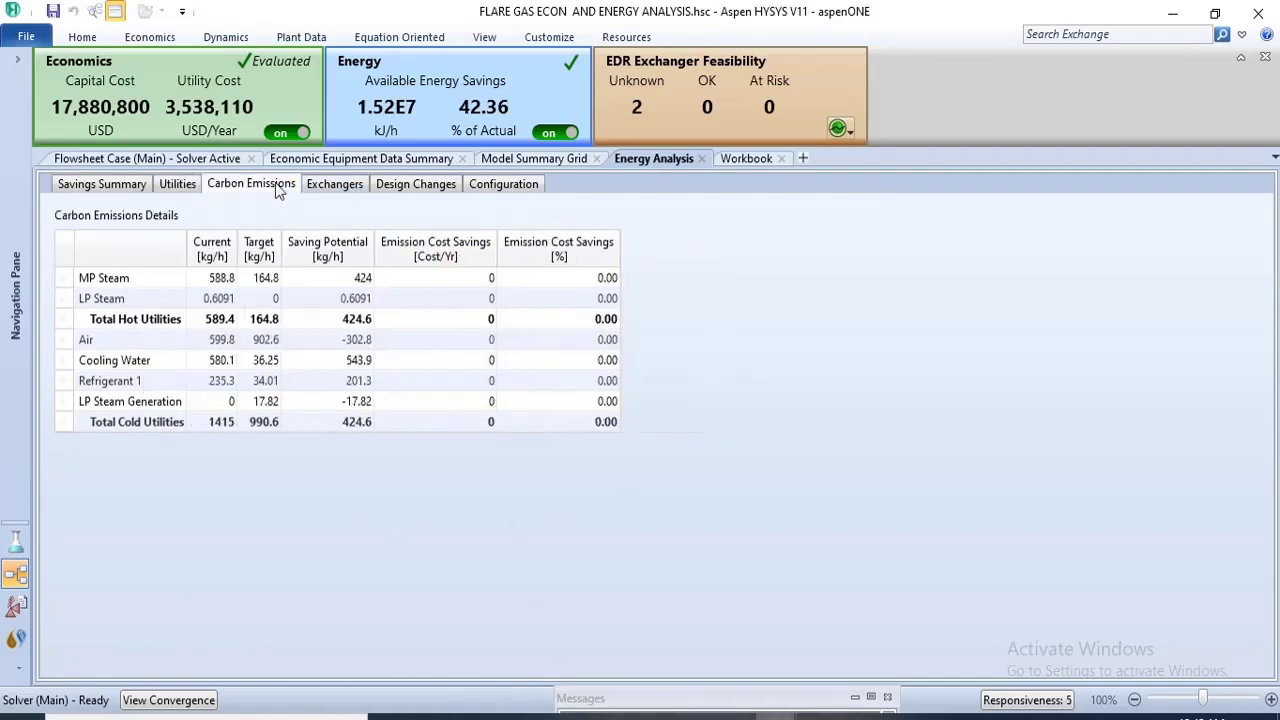
pyautogui.click(330, 190)
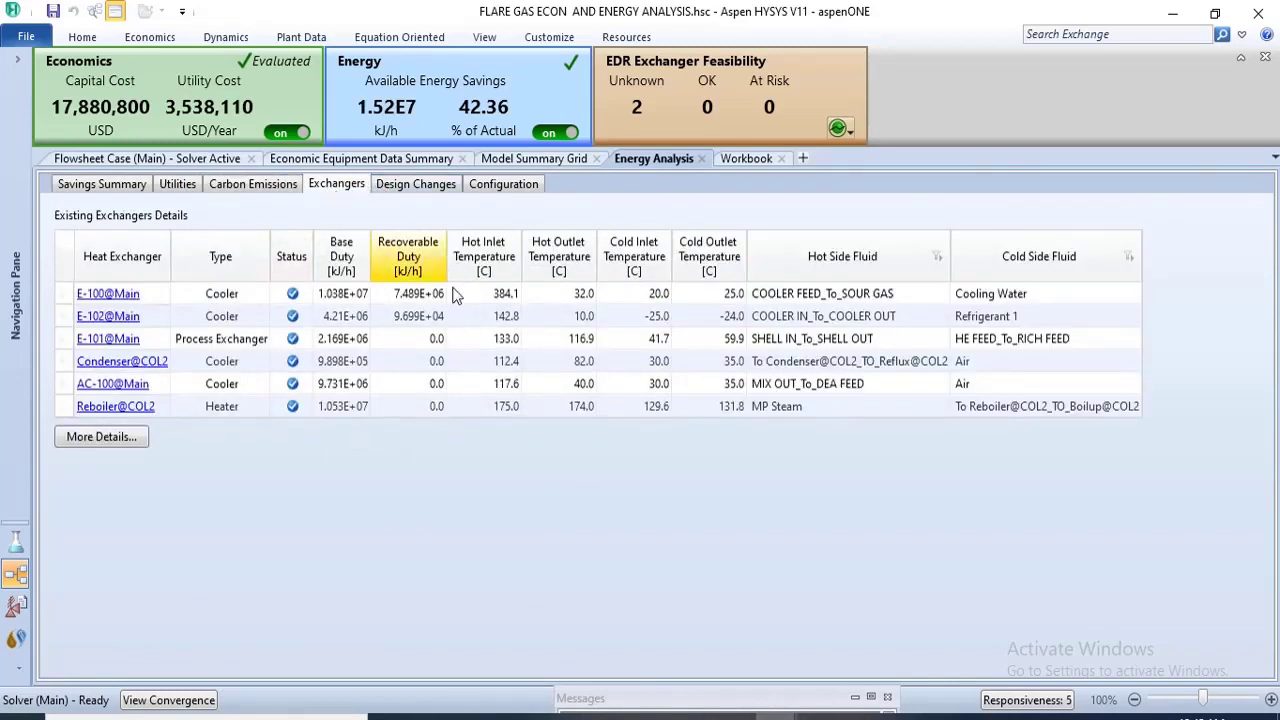
pyautogui.click(400, 190)
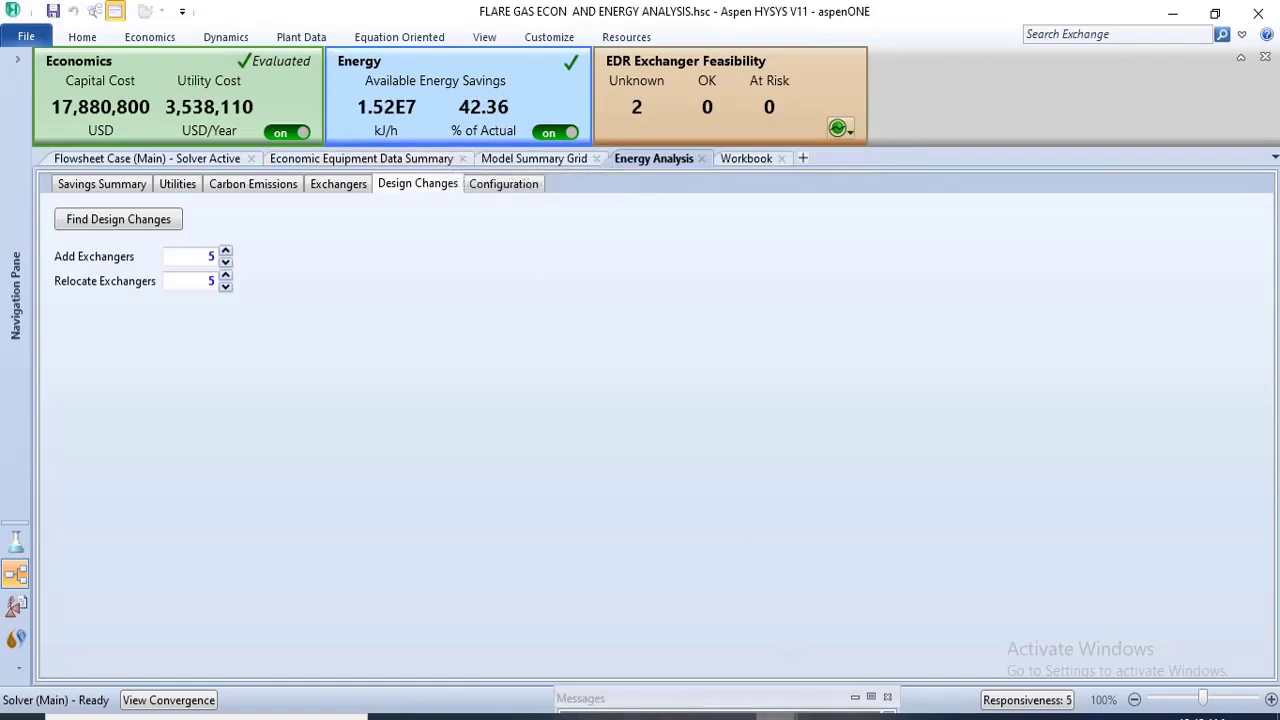
# - Switch to the OCTAVE REVISED II ECONOMICS & LINE SIZING case and examine the line sizing of the RAW CRUDE stream
pyautogui.moveTo(775, 716)
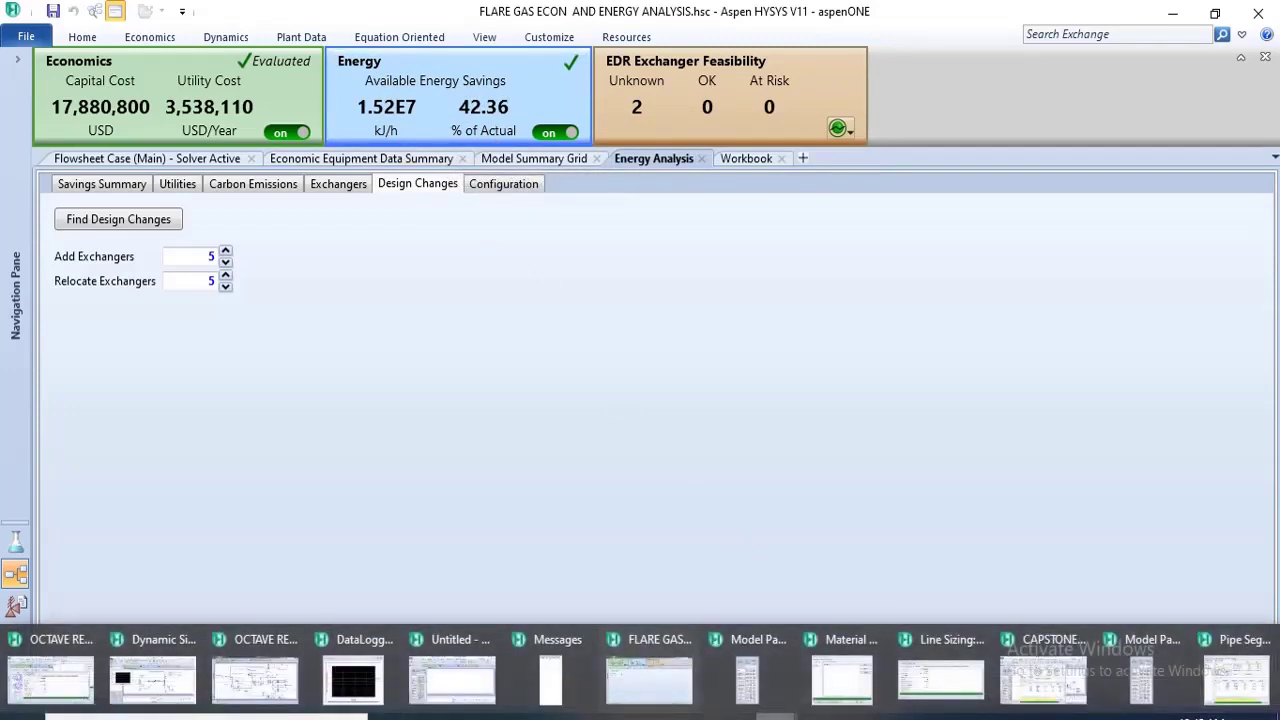
pyautogui.click(46, 698)
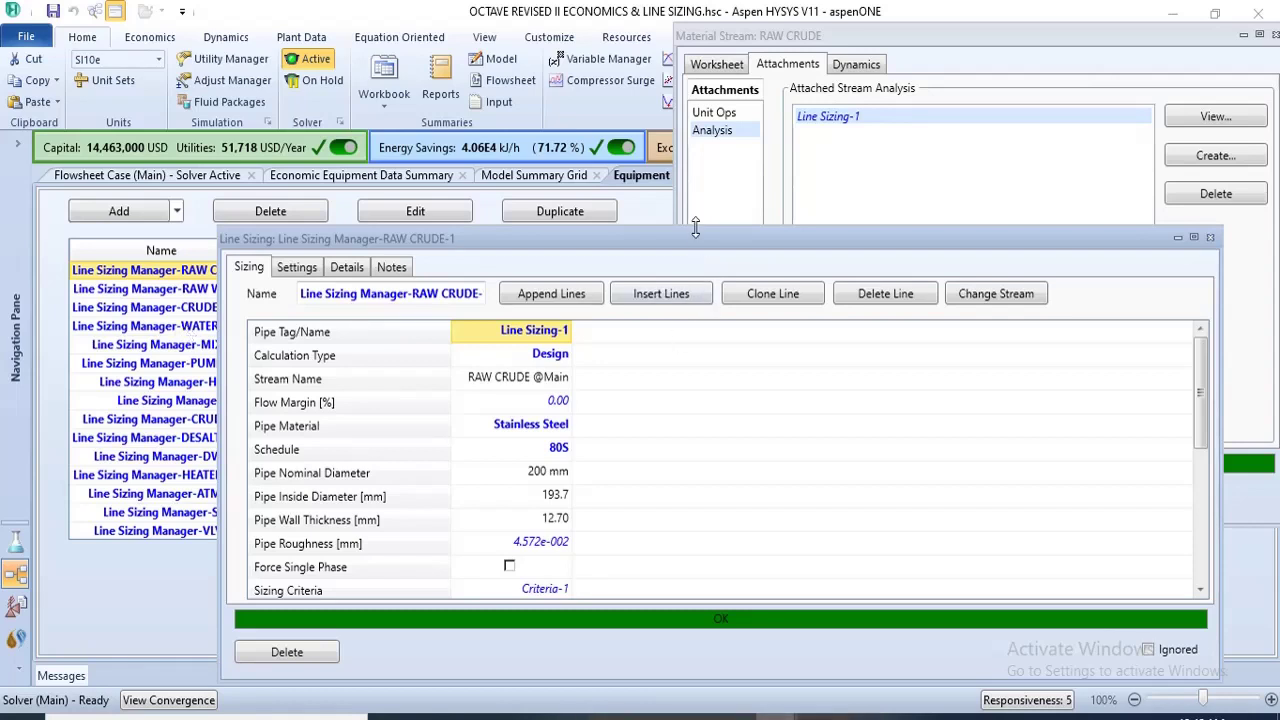
pyautogui.moveTo(691, 235); pyautogui.dragTo(651, 157)
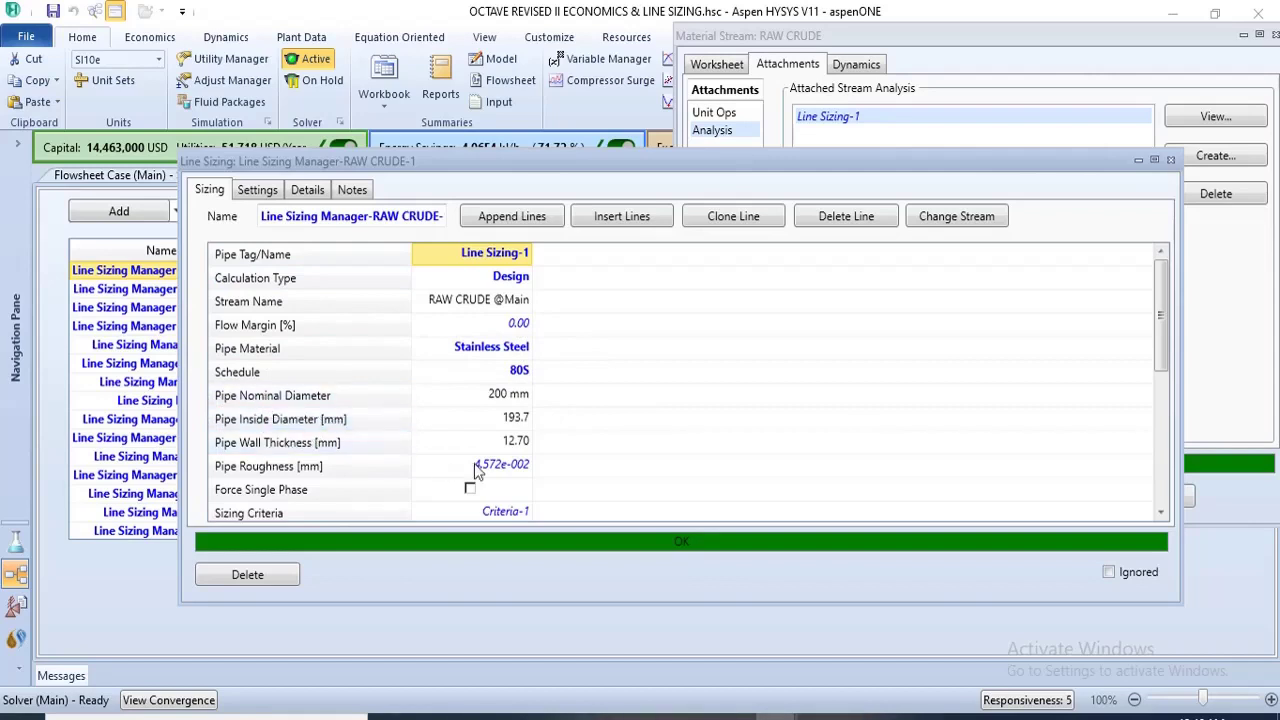
pyautogui.moveTo(1160, 350); pyautogui.dragTo(1180, 372)
# - Switch to the CAPSTONE PROJECT(0) case and move the BRANCH 7 pipe segment window clear of the flowsheet
pyautogui.moveTo(735, 718)
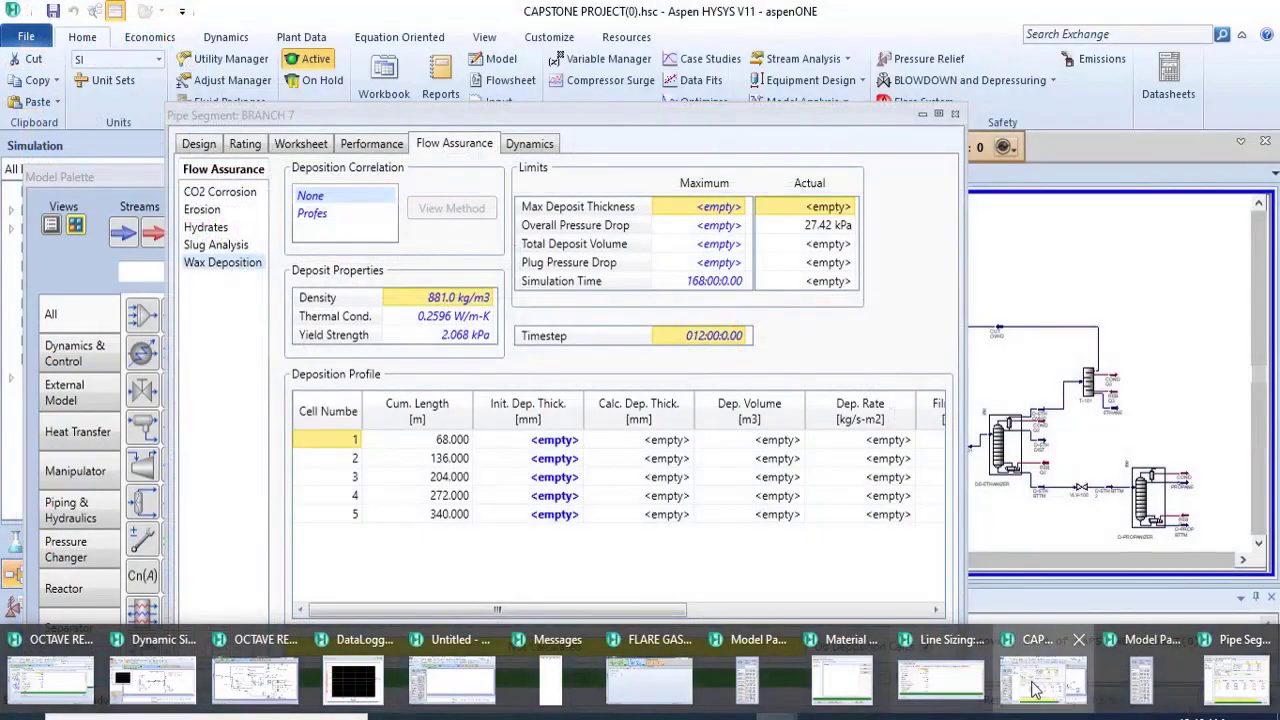
pyautogui.click(1035, 688)
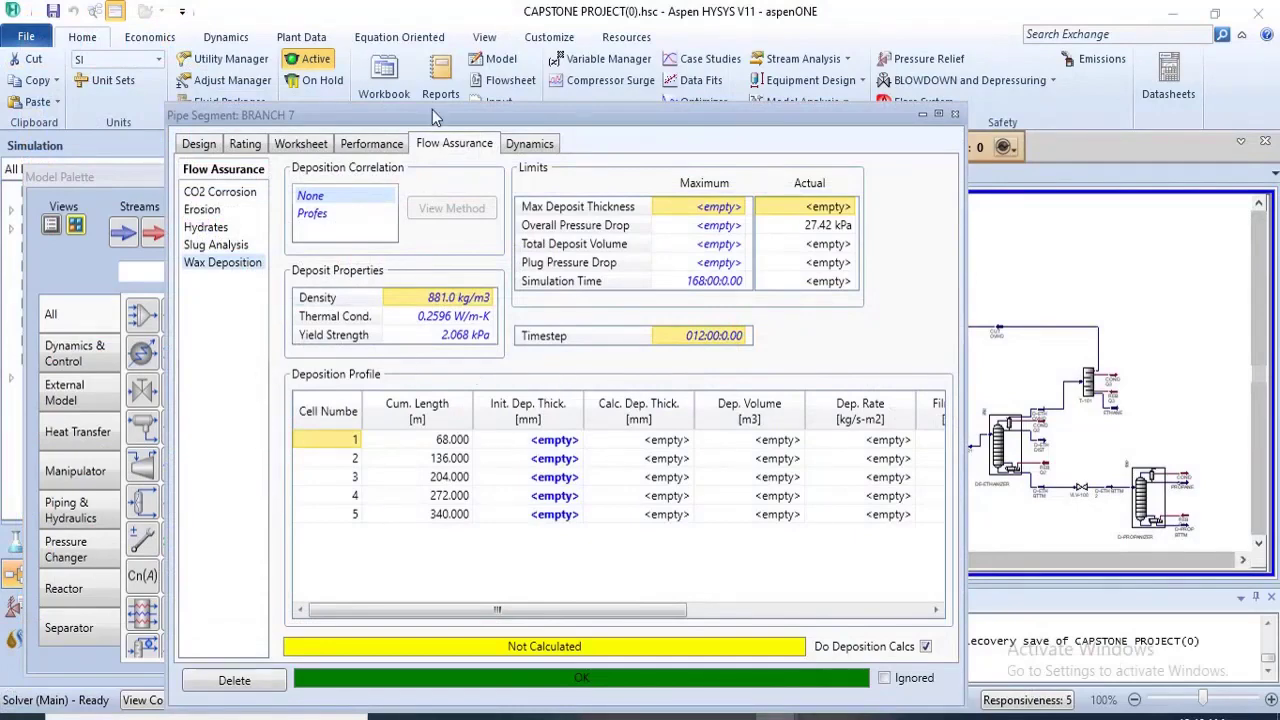
pyautogui.moveTo(433, 111); pyautogui.dragTo(680, 574)
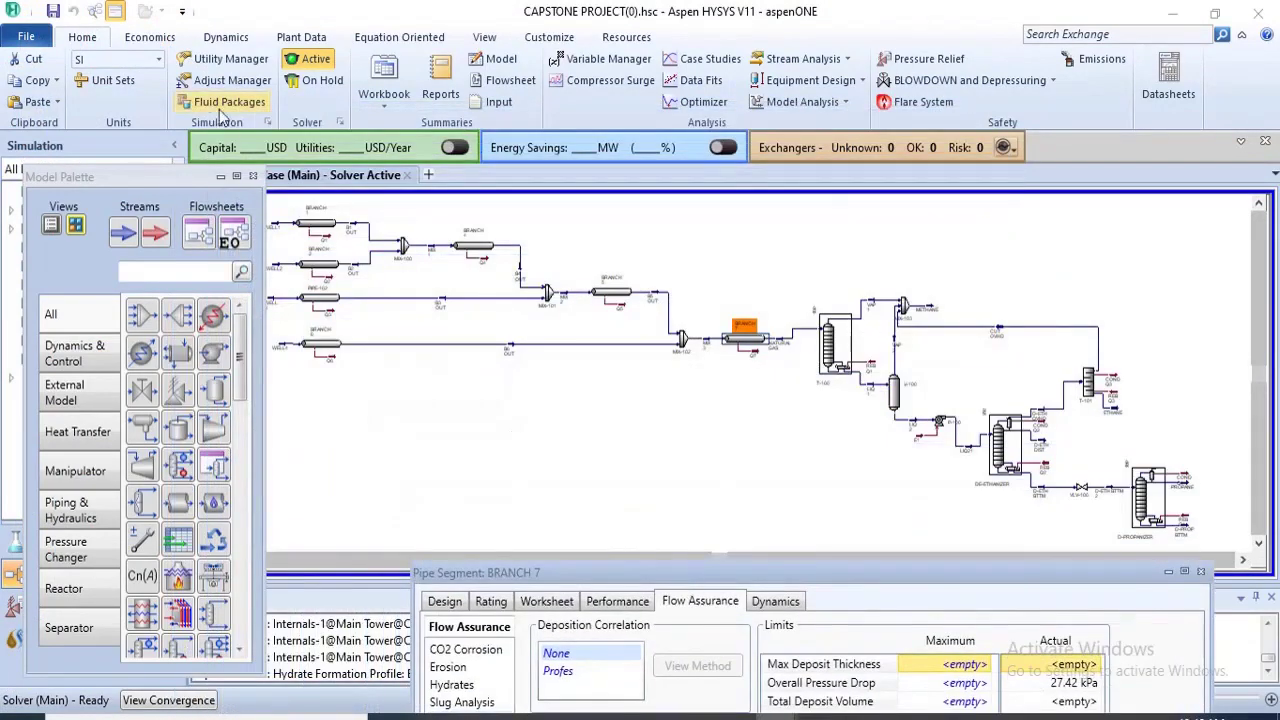
# - Close the Model Palette and examine BRANCH 7's flow assurance pages for CO2 corrosion, erosion, hydrates, slug analysis and wax deposition
pyautogui.click(253, 176)
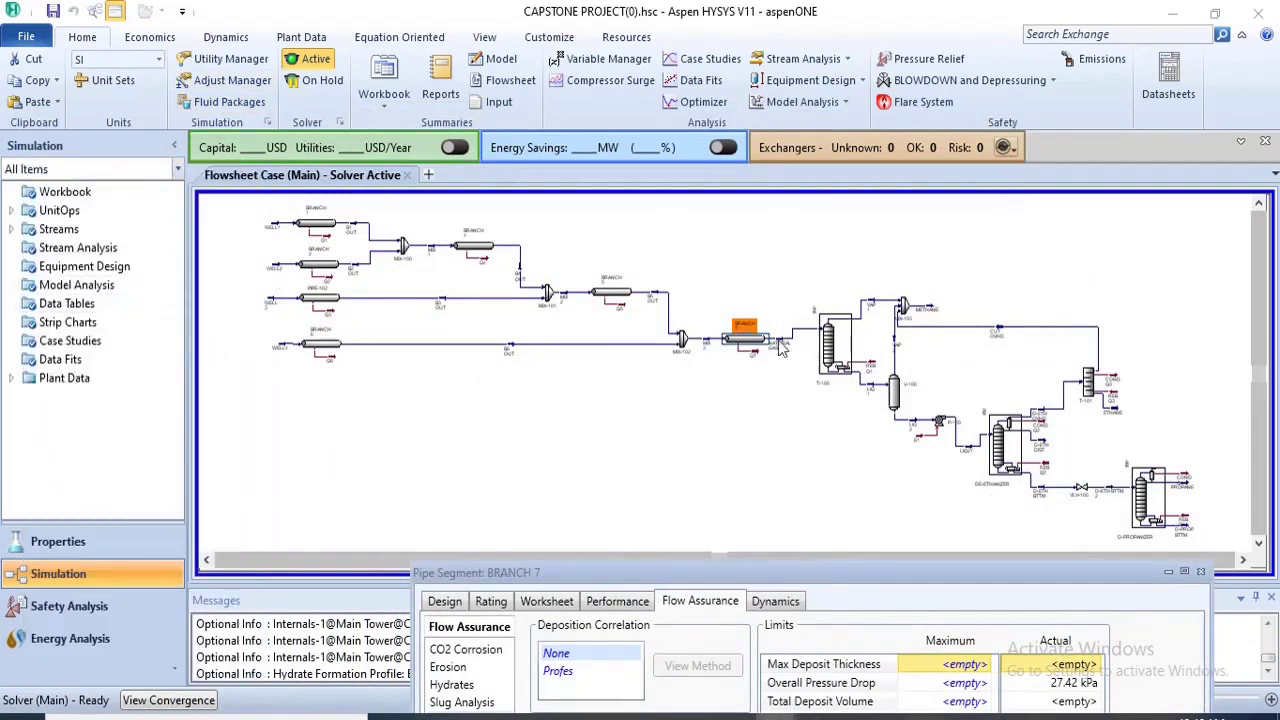
pyautogui.moveTo(867, 570); pyautogui.dragTo(614, 90)
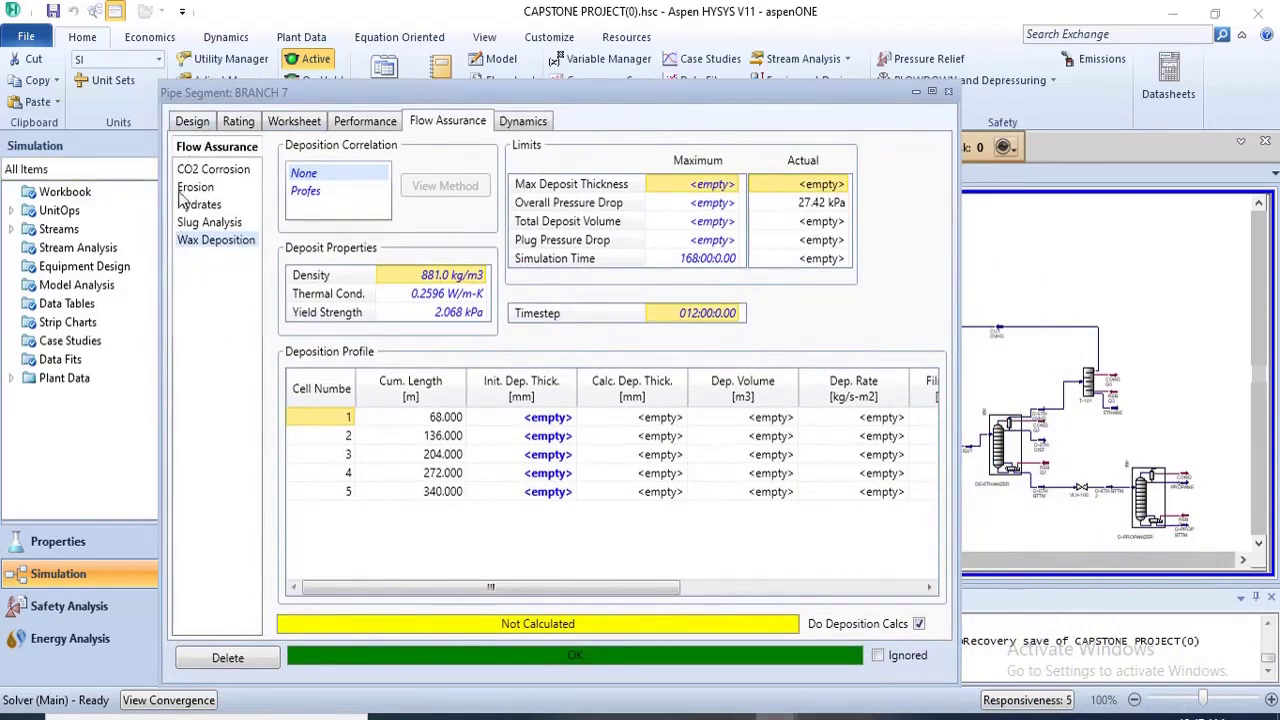
pyautogui.click(208, 174)
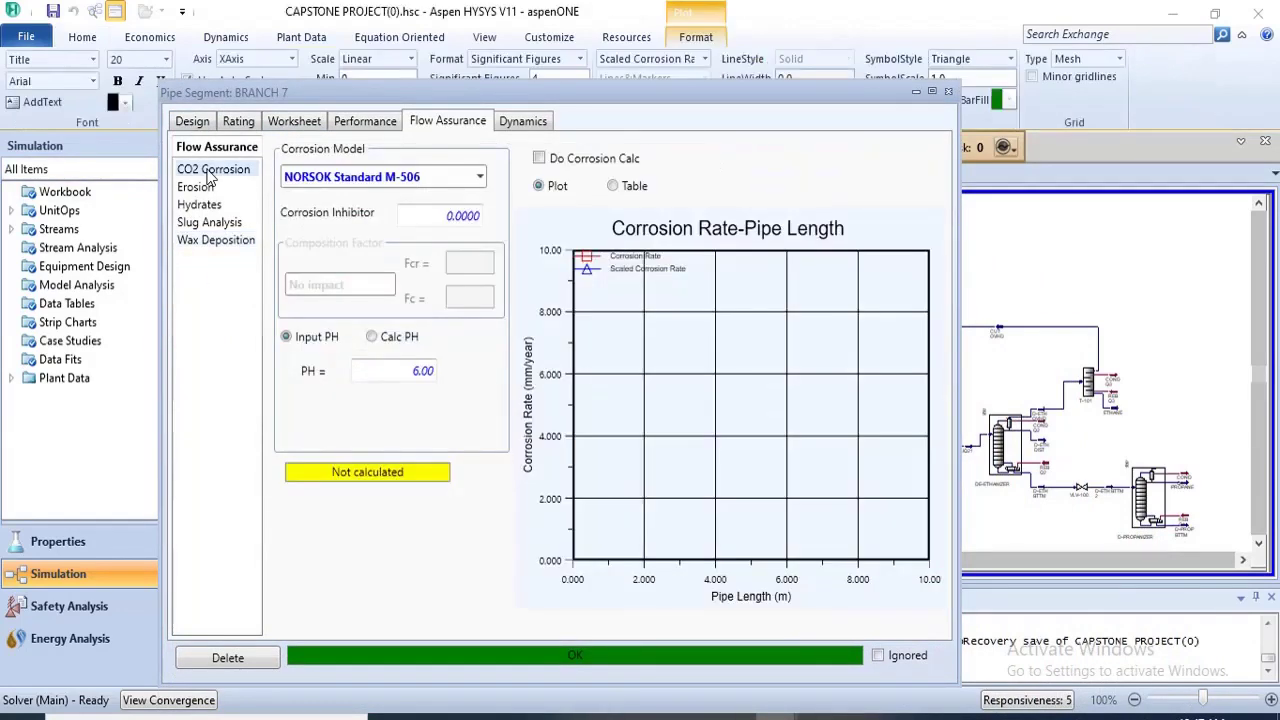
pyautogui.click(210, 189)
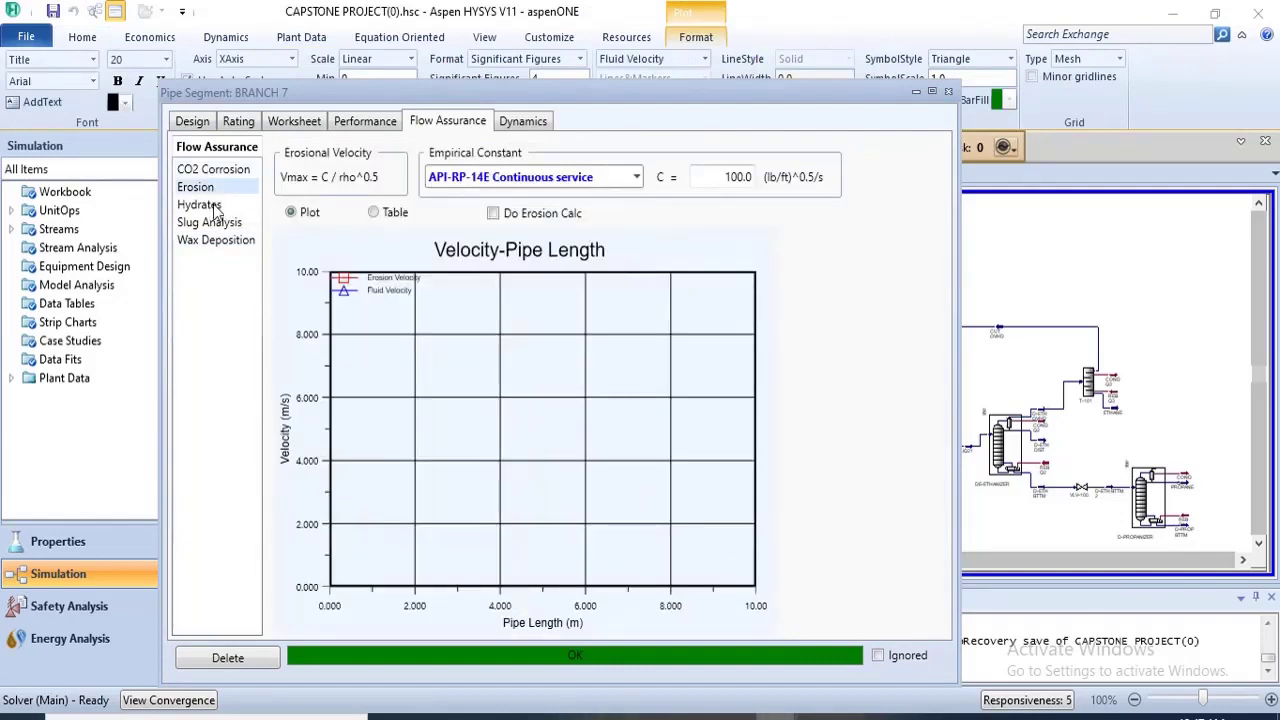
pyautogui.click(212, 206)
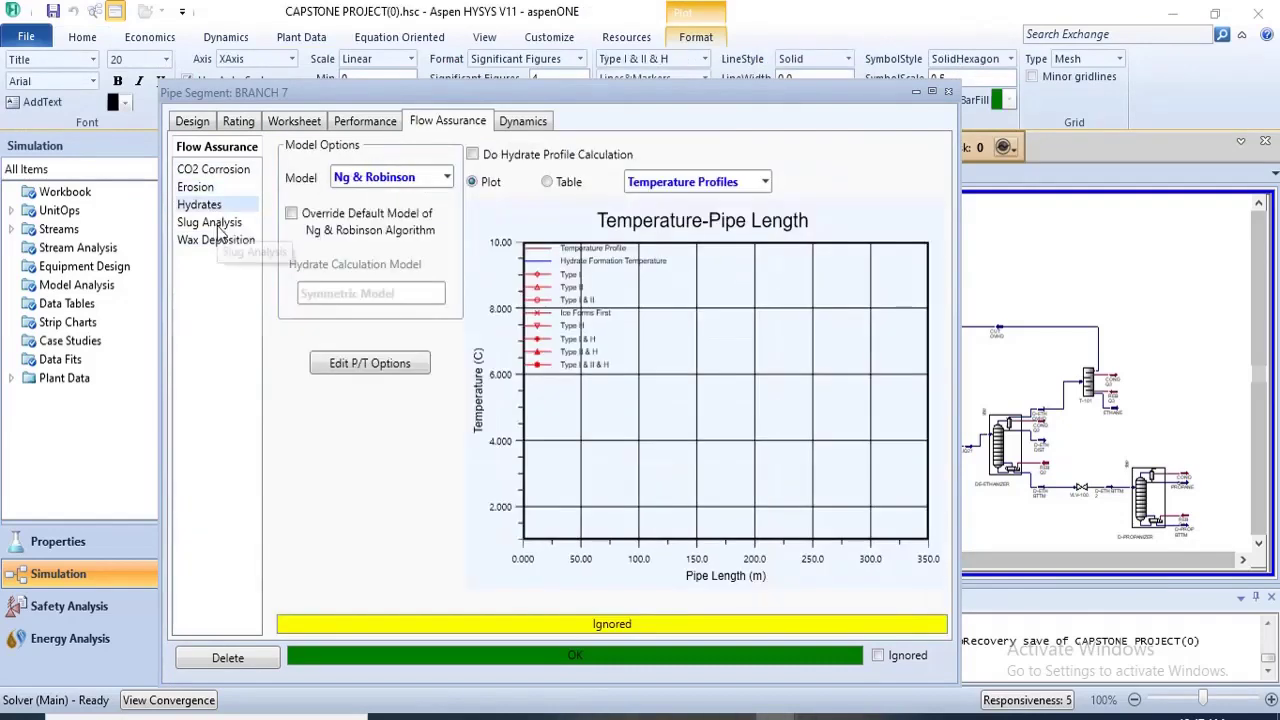
pyautogui.click(215, 223)
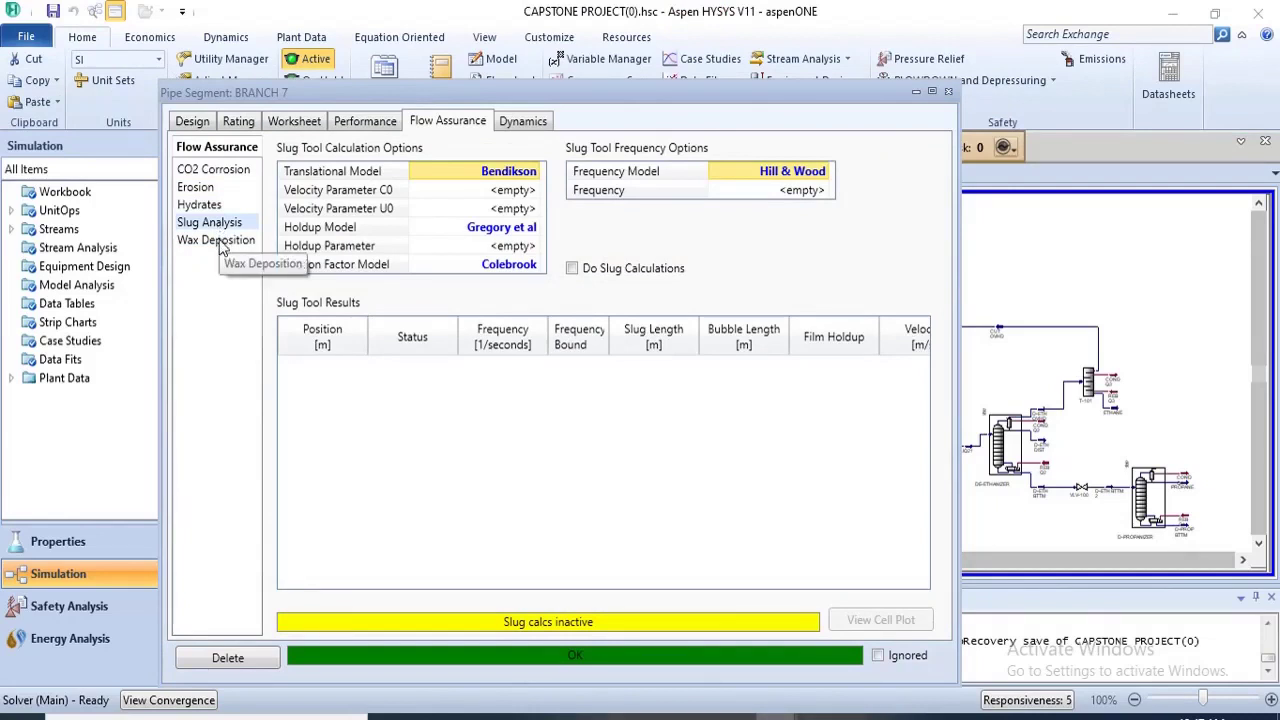
pyautogui.click(218, 241)
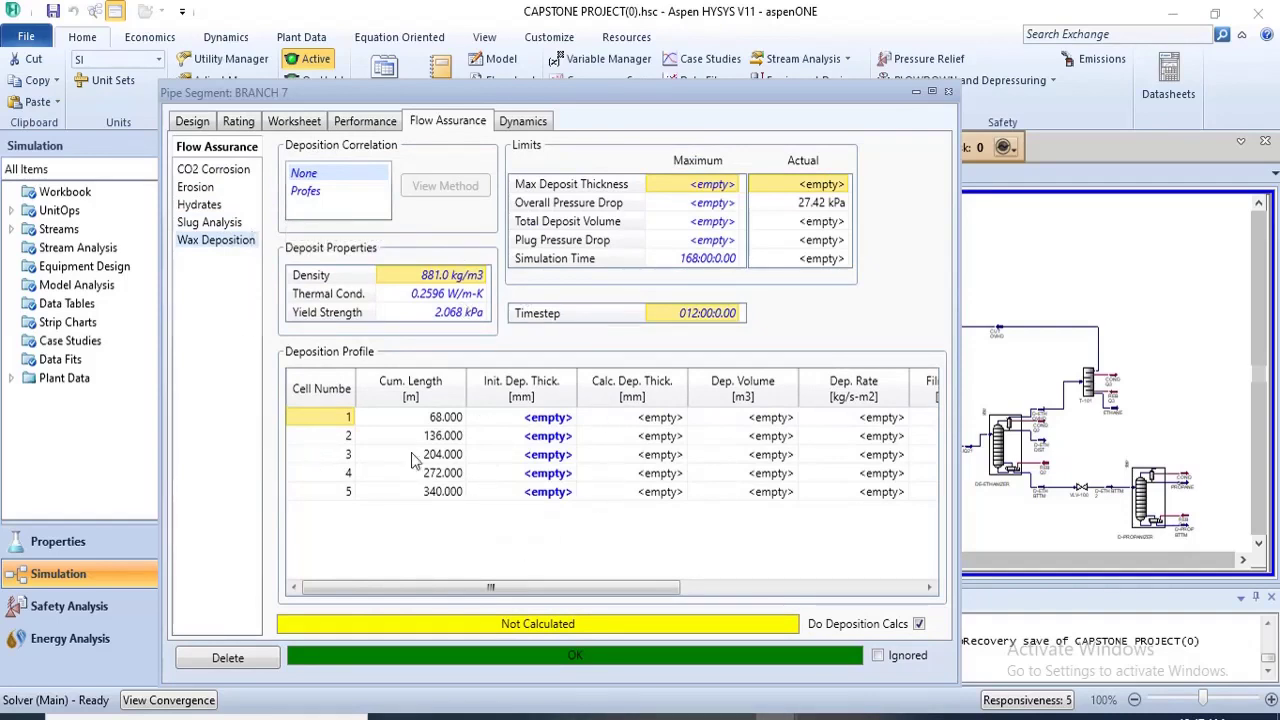
pyautogui.click(948, 91)
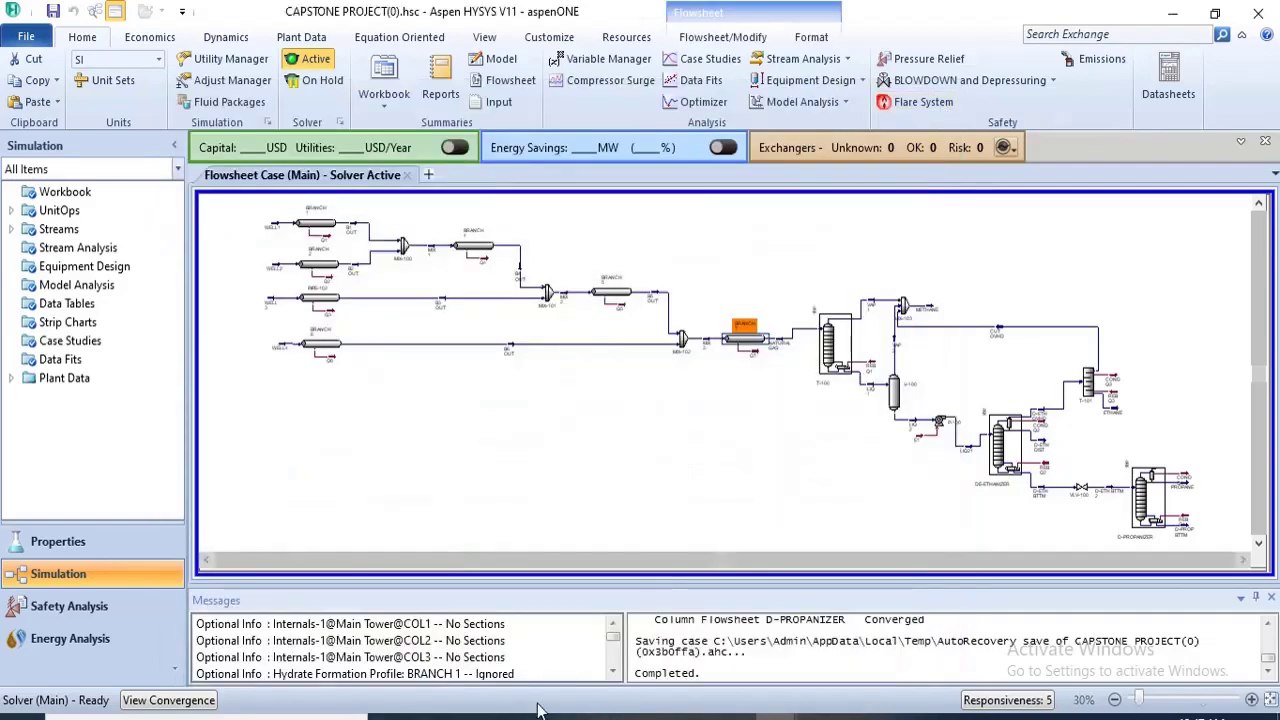
# - Check the Aspen HYSYS capabilities page in the process simulation PDF and switch to the FLARE GAS ECON AND ENERGY ANALYSIS case
pyautogui.click(481, 716)
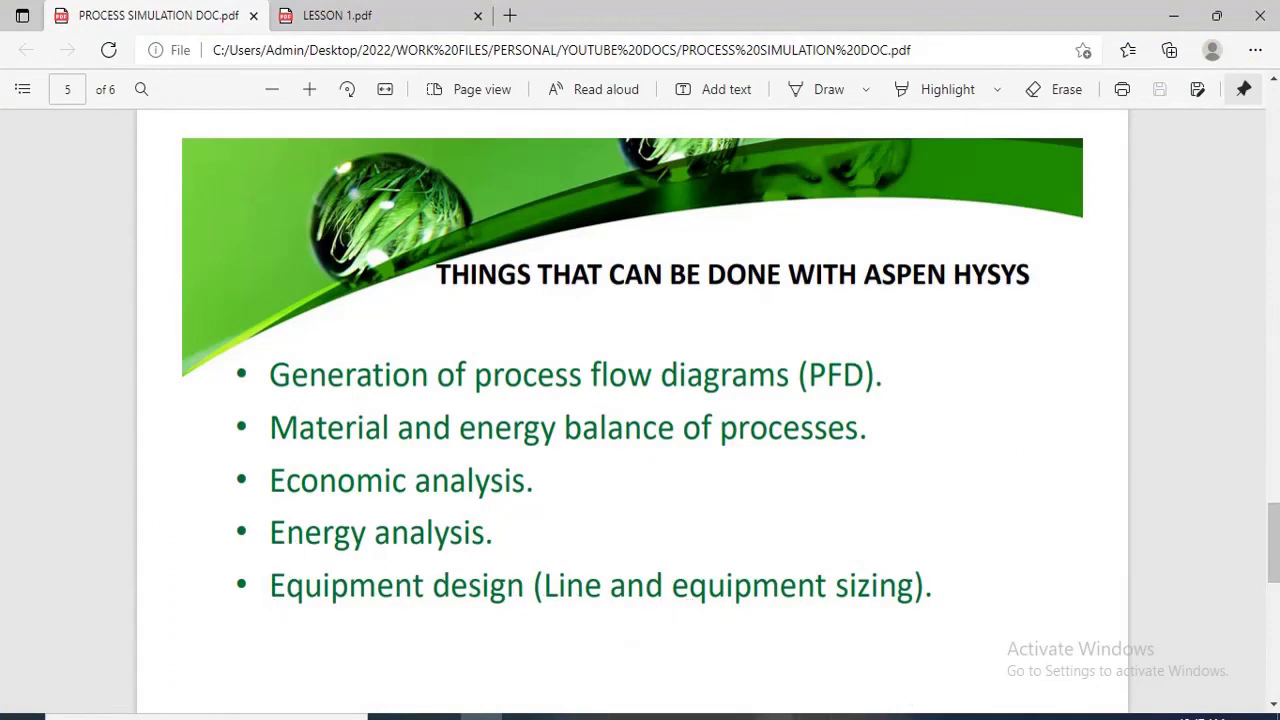
pyautogui.moveTo(795, 716)
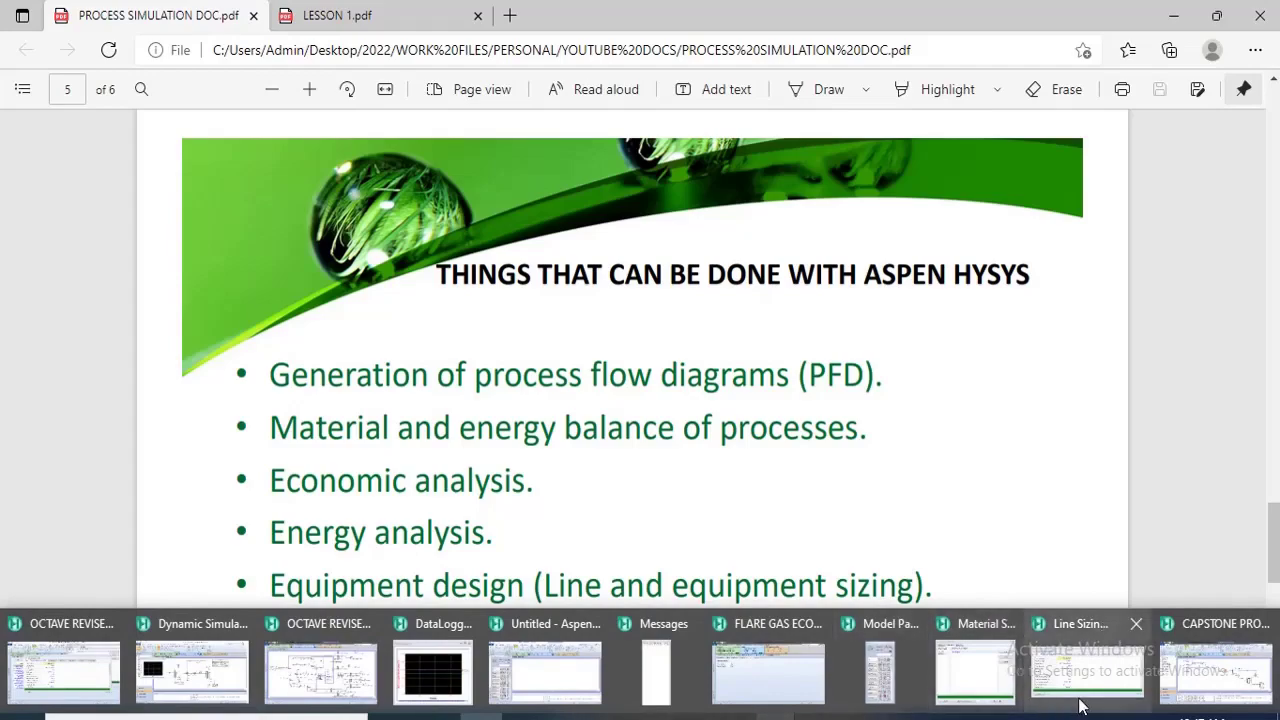
pyautogui.moveTo(1046, 688)
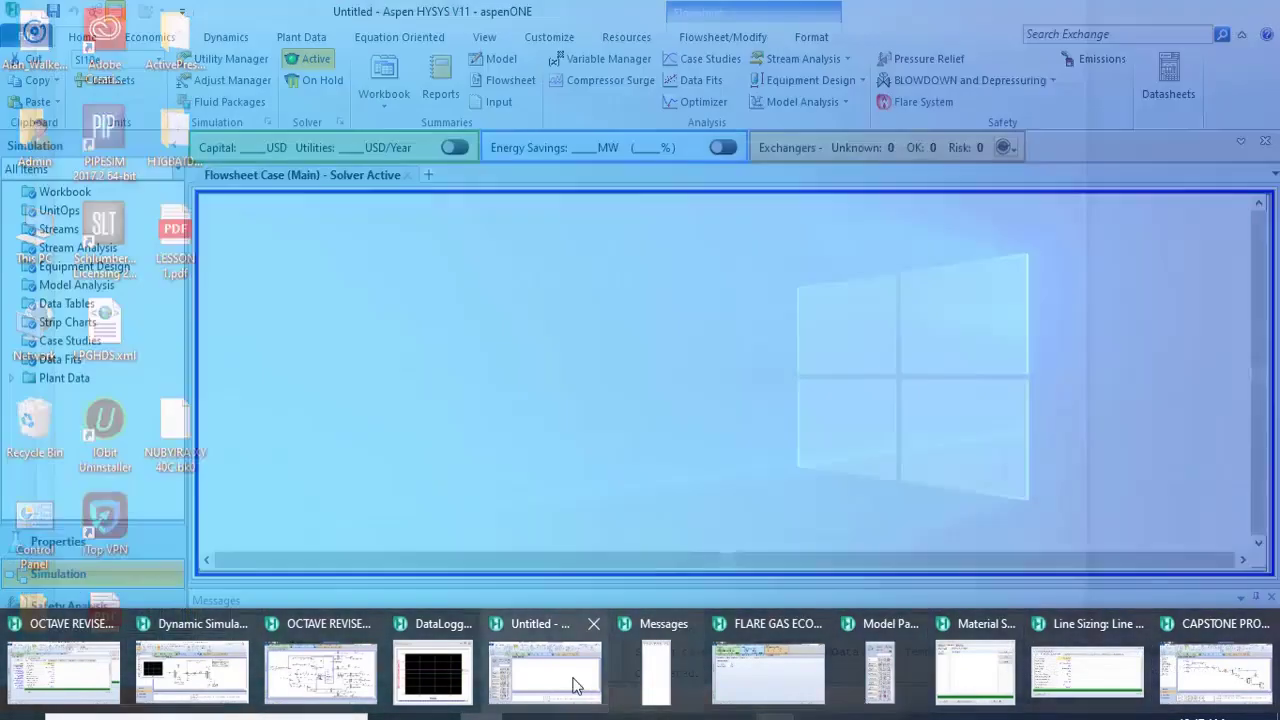
pyautogui.moveTo(333, 680)
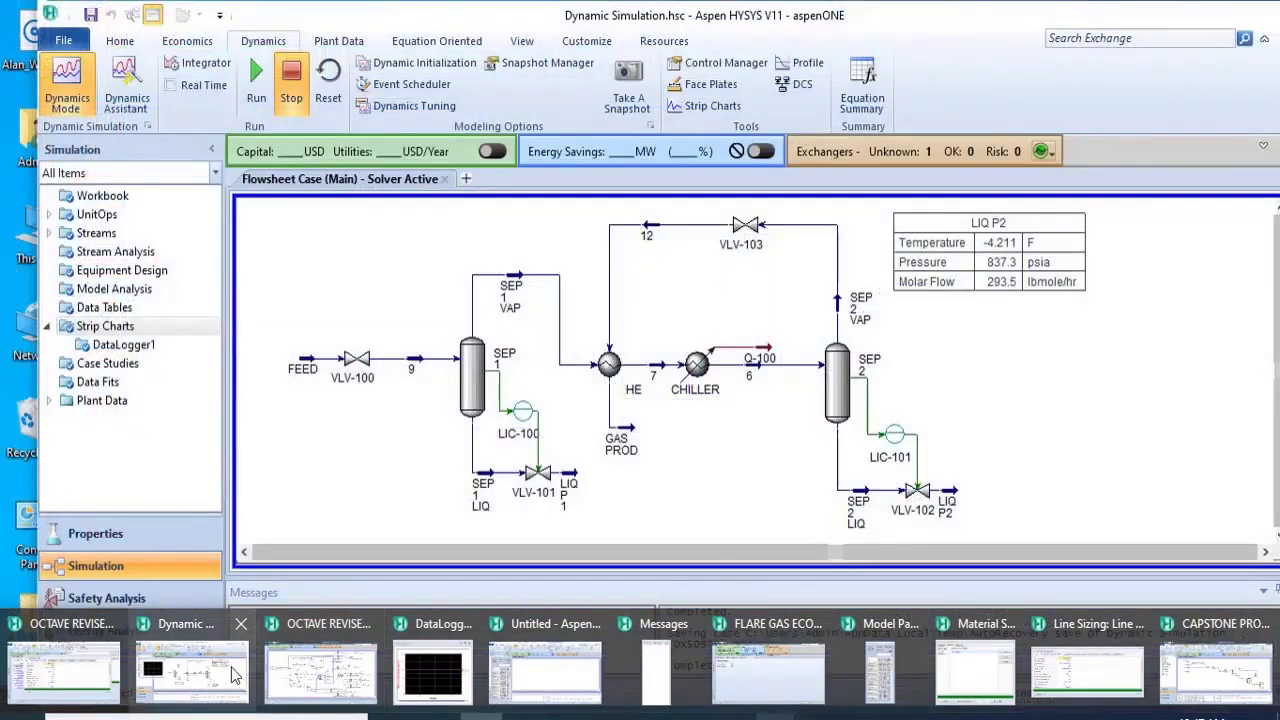
pyautogui.moveTo(12, 683)
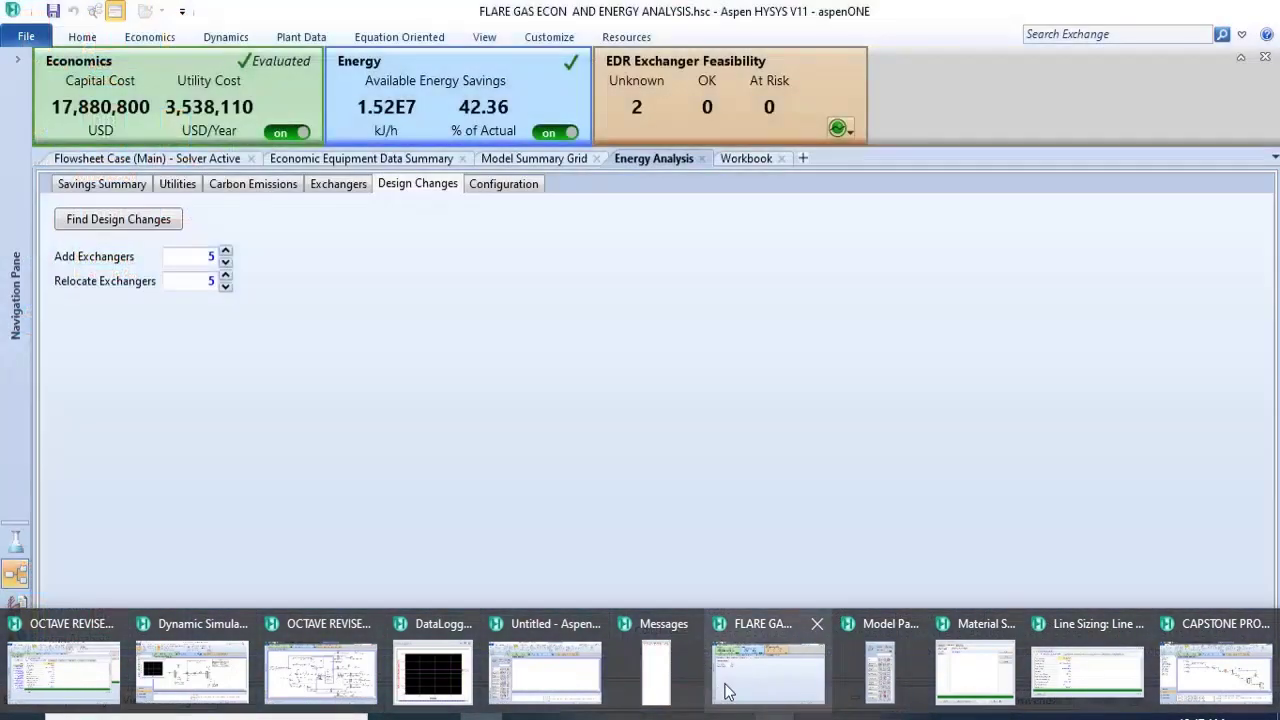
pyautogui.click(733, 685)
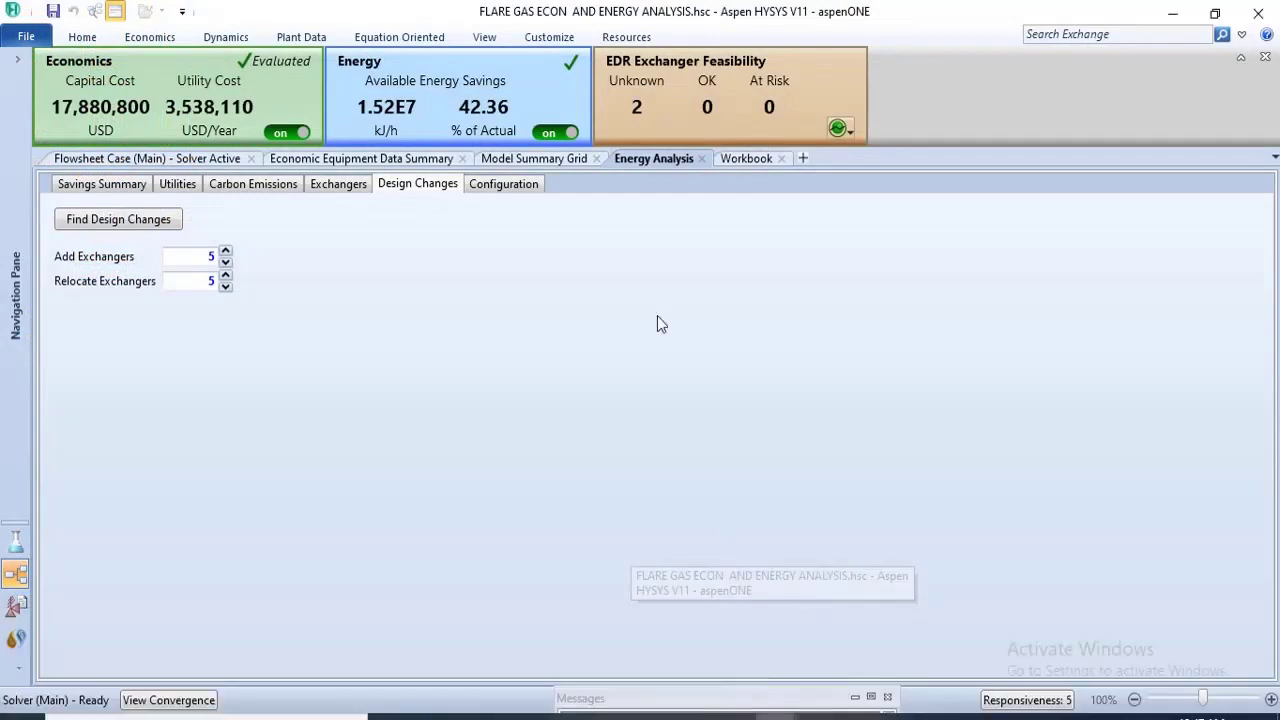
# - Examine the economic equipment sizing data for the TEMA heat exchangers, air cooler, vertical vessel, centrifugal compressors and pumps, and horizontal drum
pyautogui.click(435, 163)
pyautogui.click(358, 308)
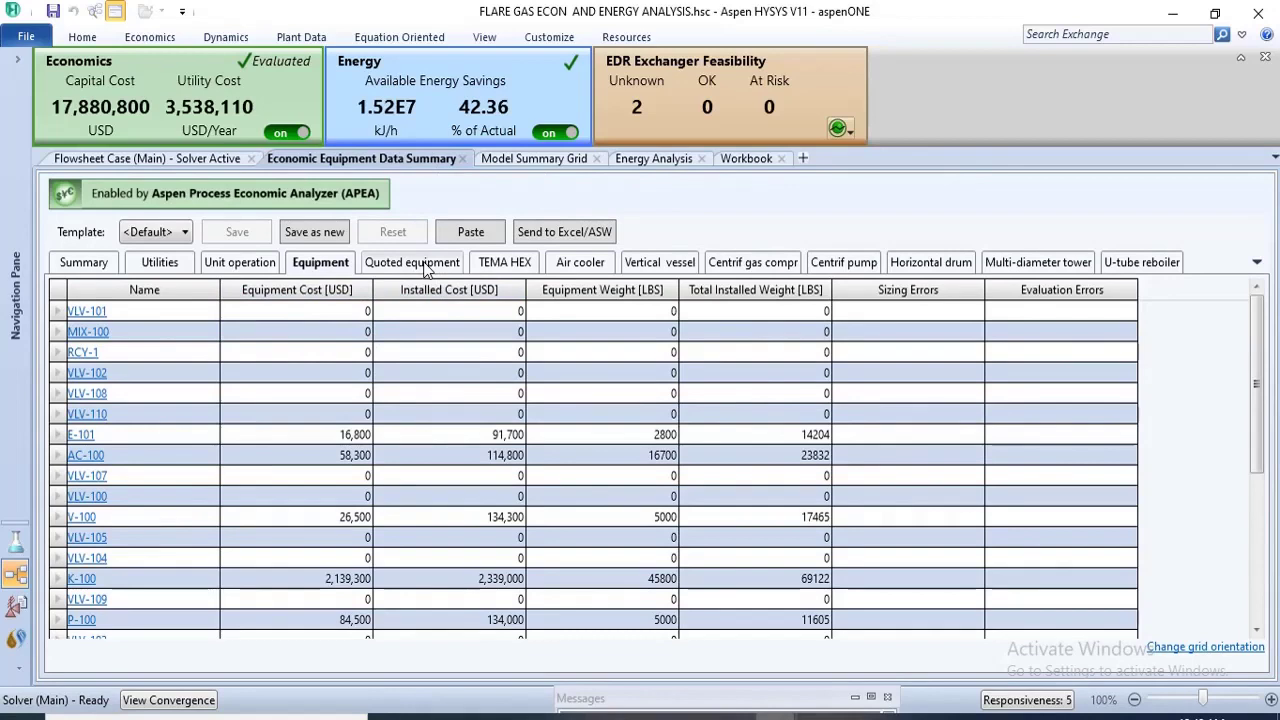
pyautogui.click(505, 263)
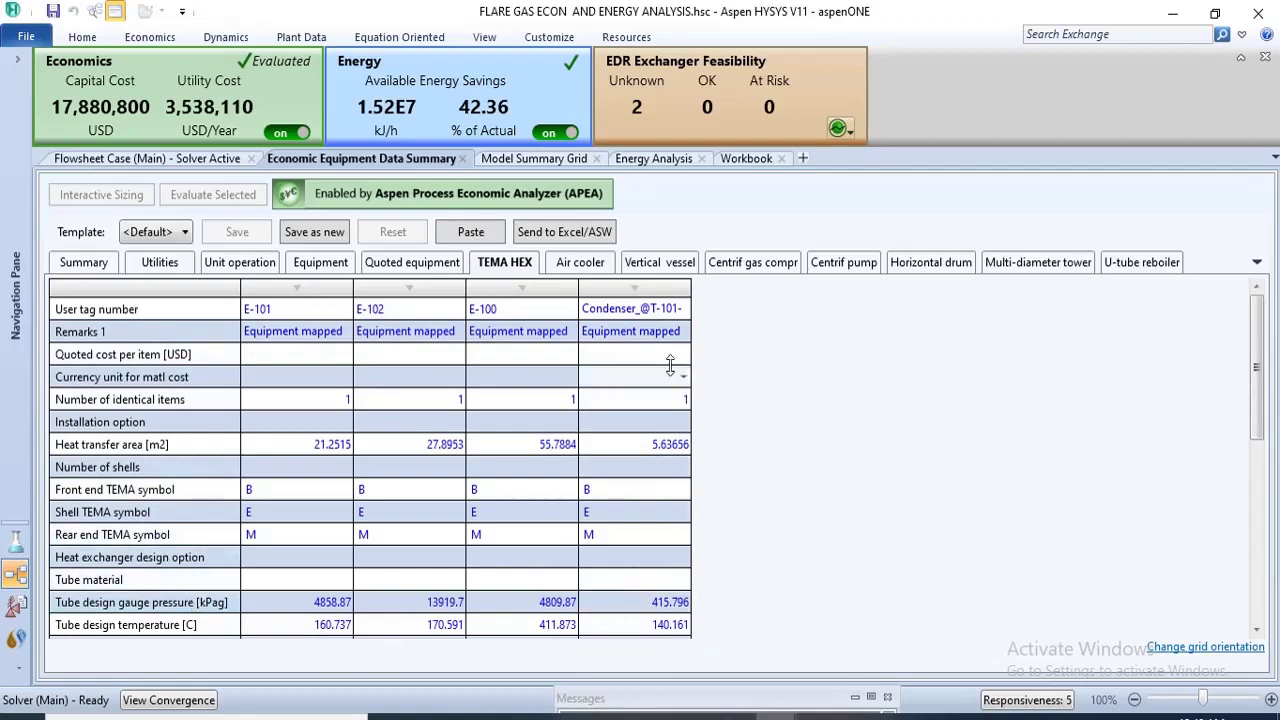
pyautogui.click(590, 264)
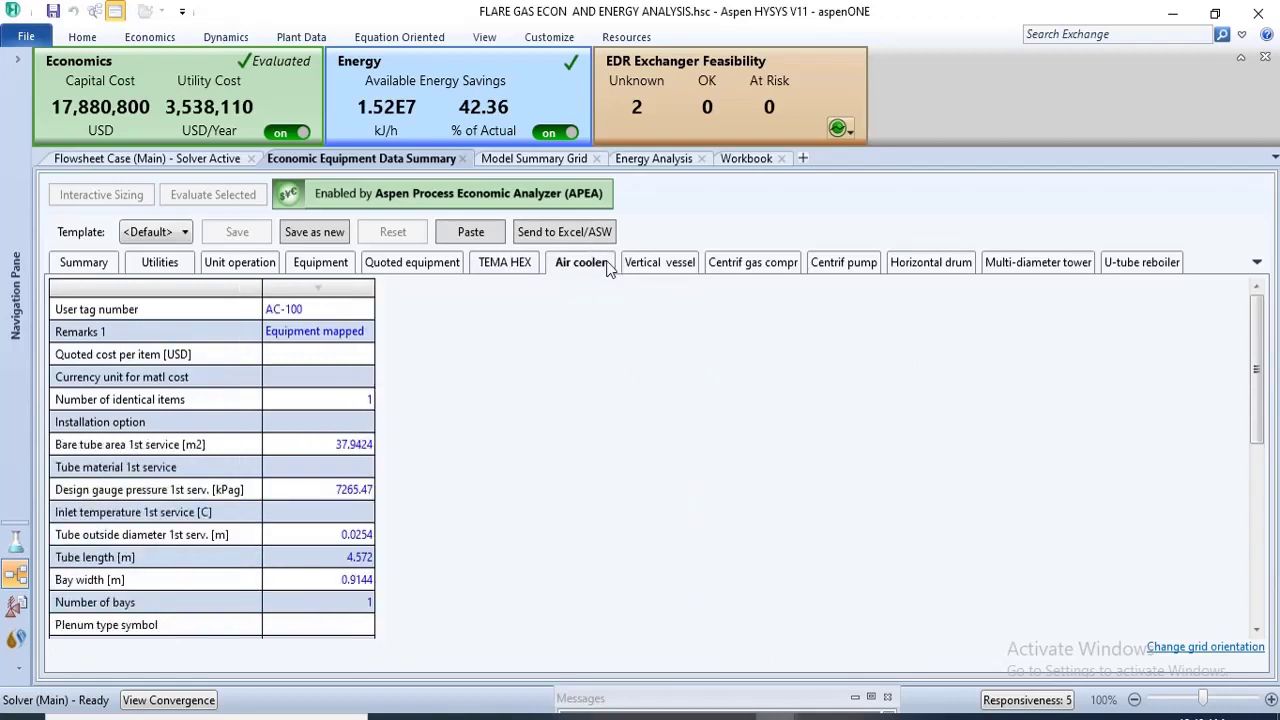
pyautogui.click(655, 268)
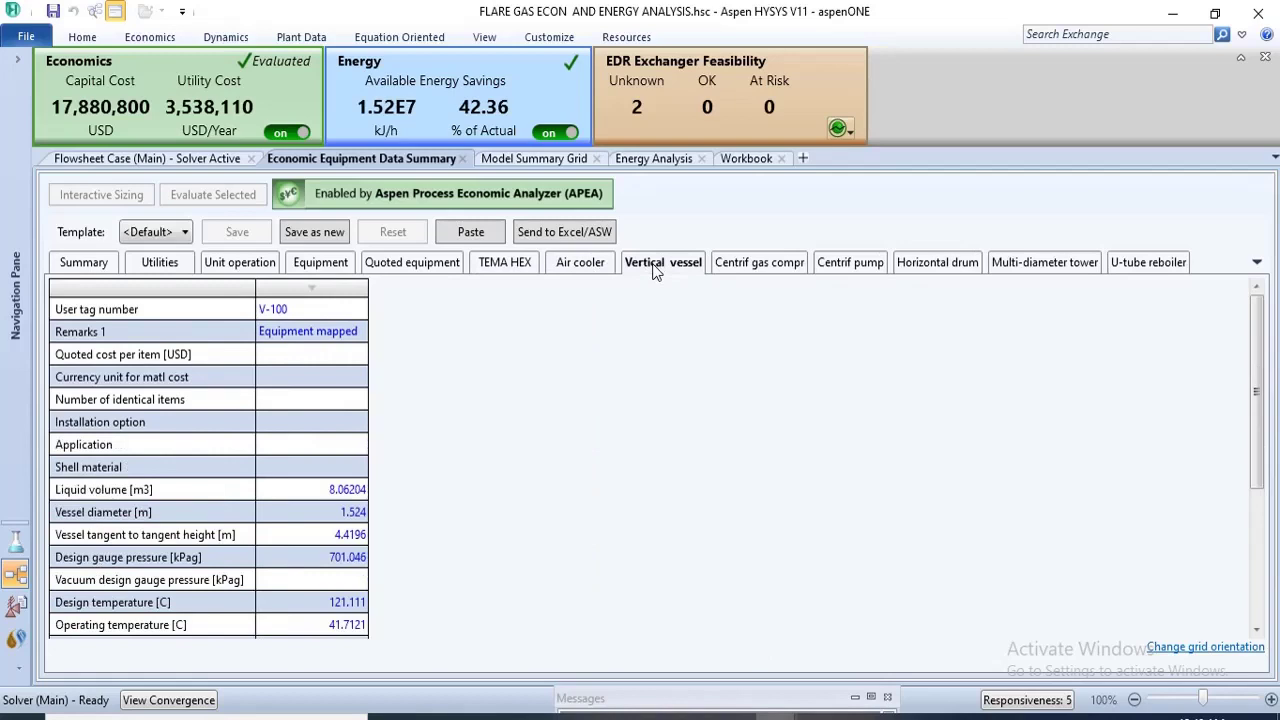
pyautogui.click(740, 268)
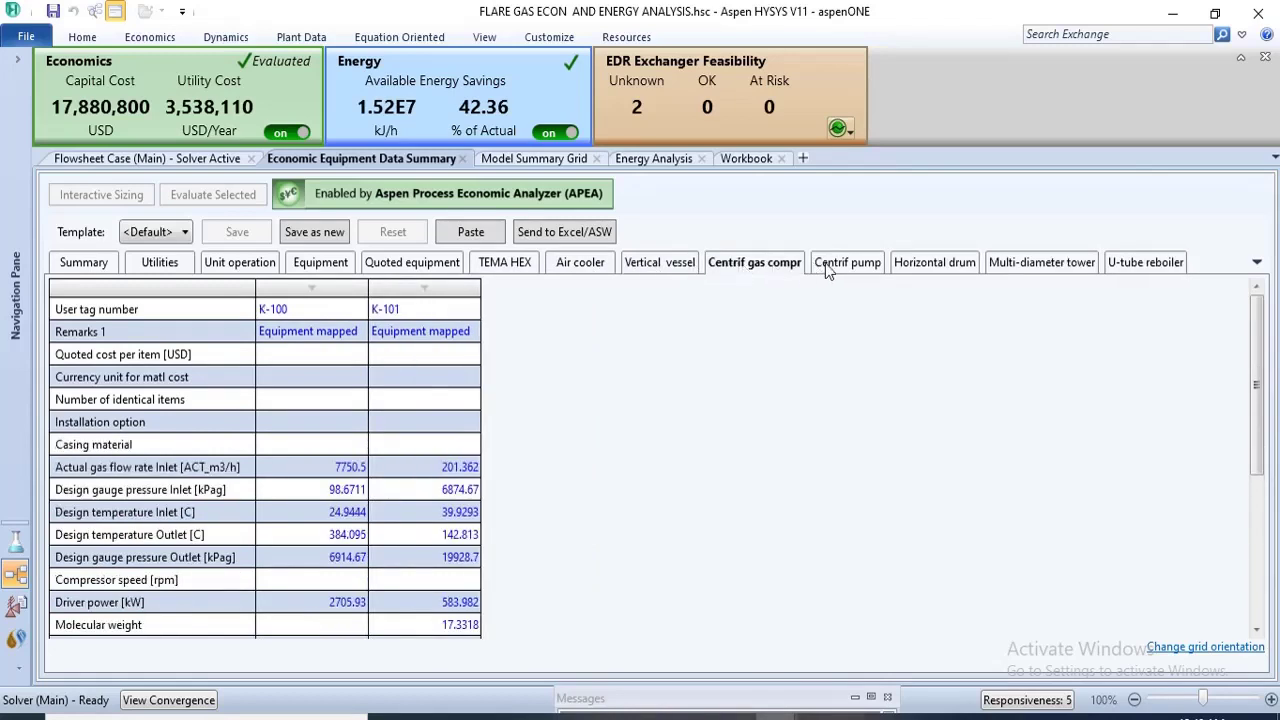
pyautogui.click(868, 264)
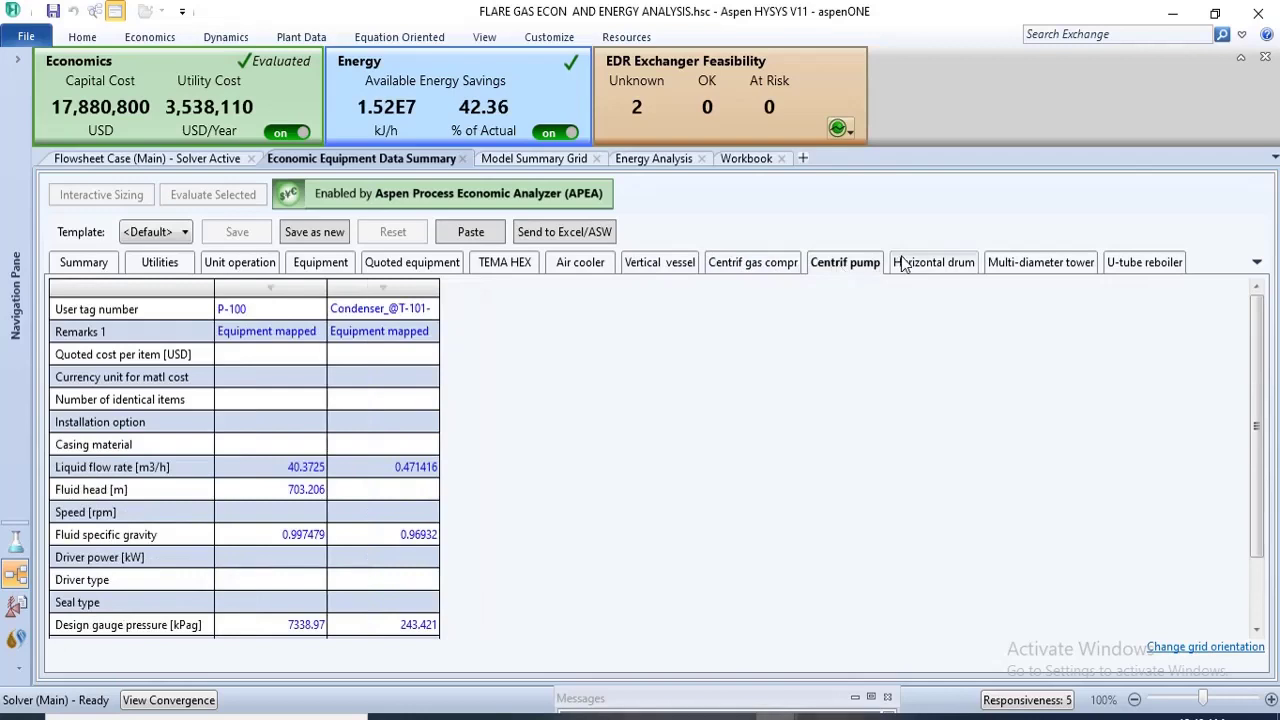
pyautogui.click(903, 263)
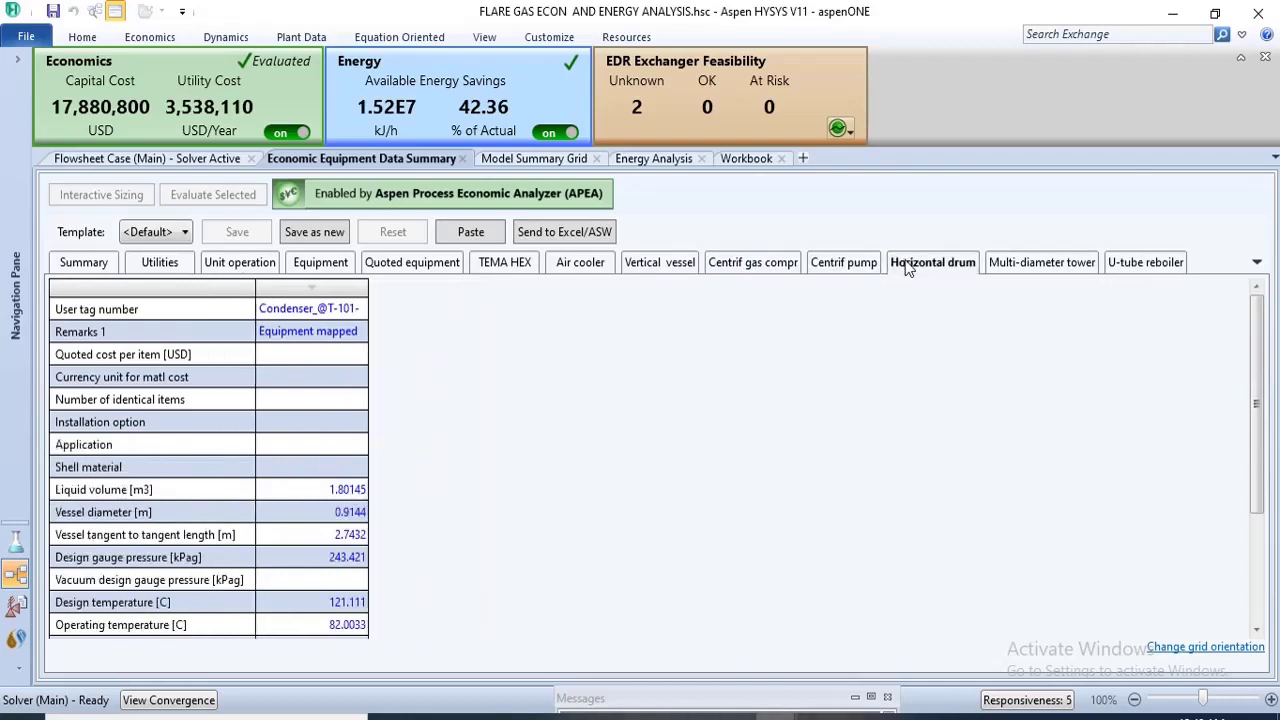
# - Read the remaining capabilities on page 6 of the process simulation PDF and switch to the OCTAVE REVISED II ECONOMICS & LINE SIZING case
pyautogui.click(481, 716)
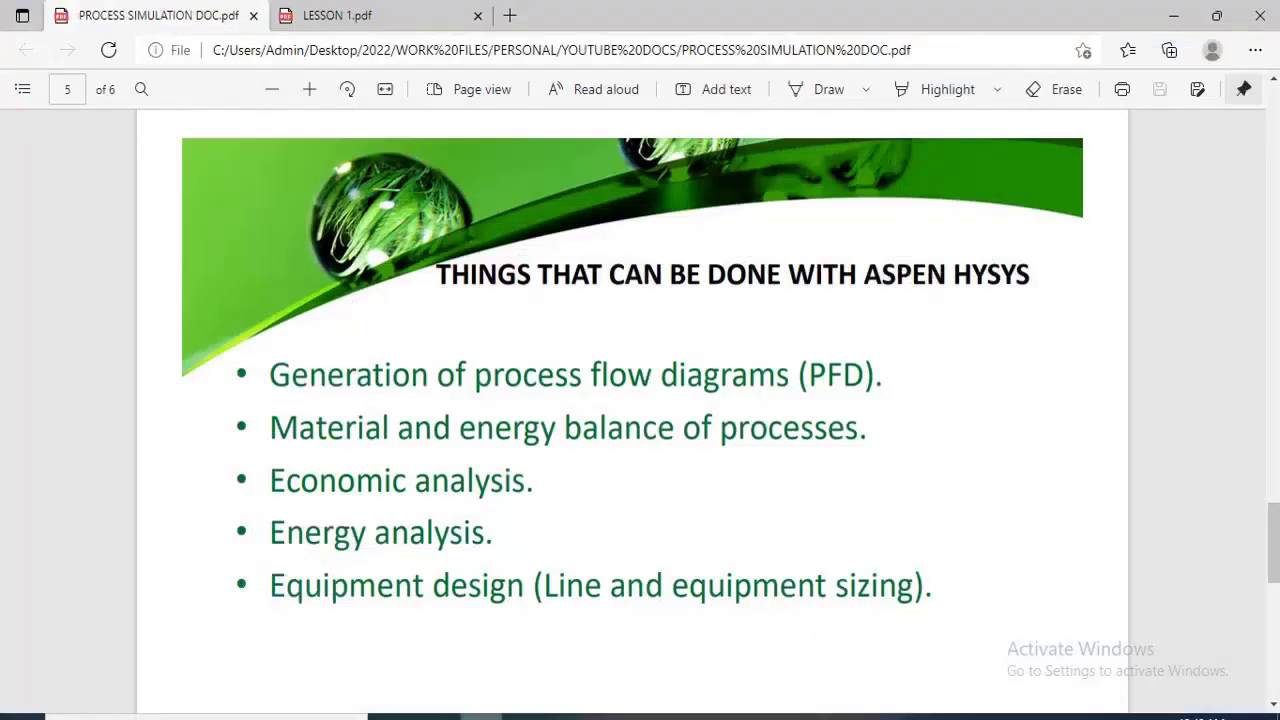
pyautogui.scroll(-2, 1274, 543)
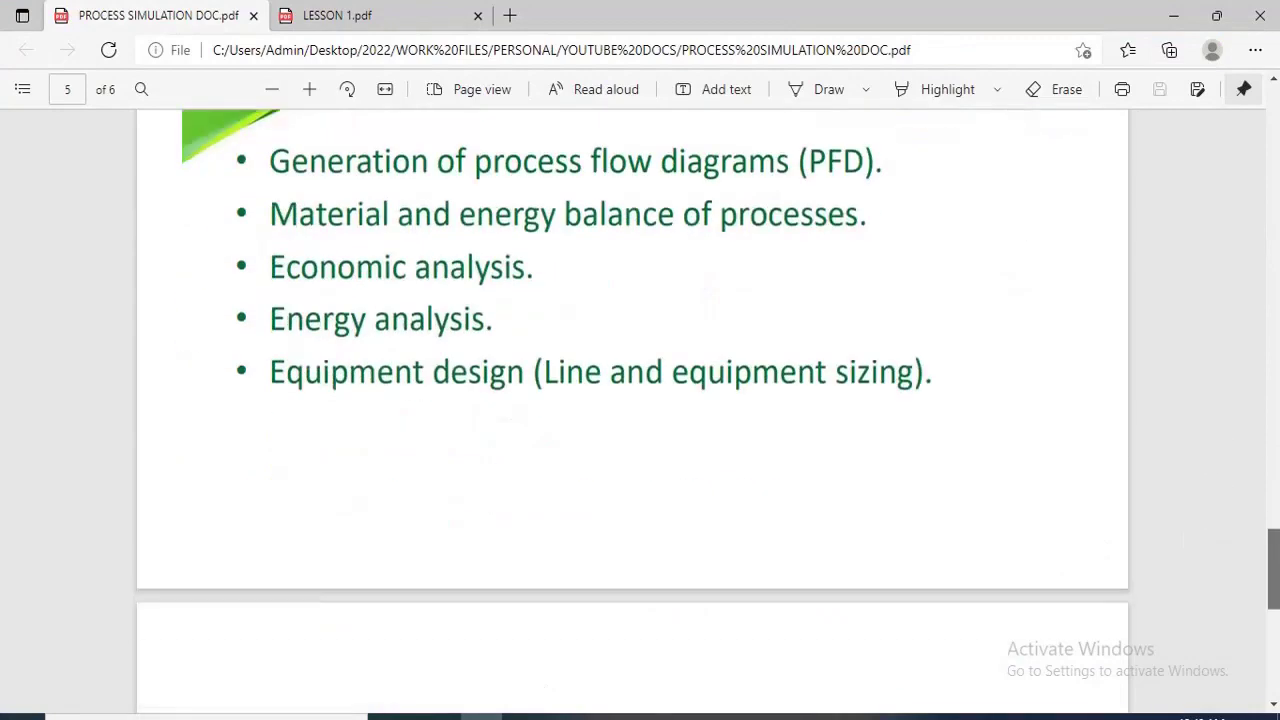
pyautogui.scroll(-5, 1274, 543)
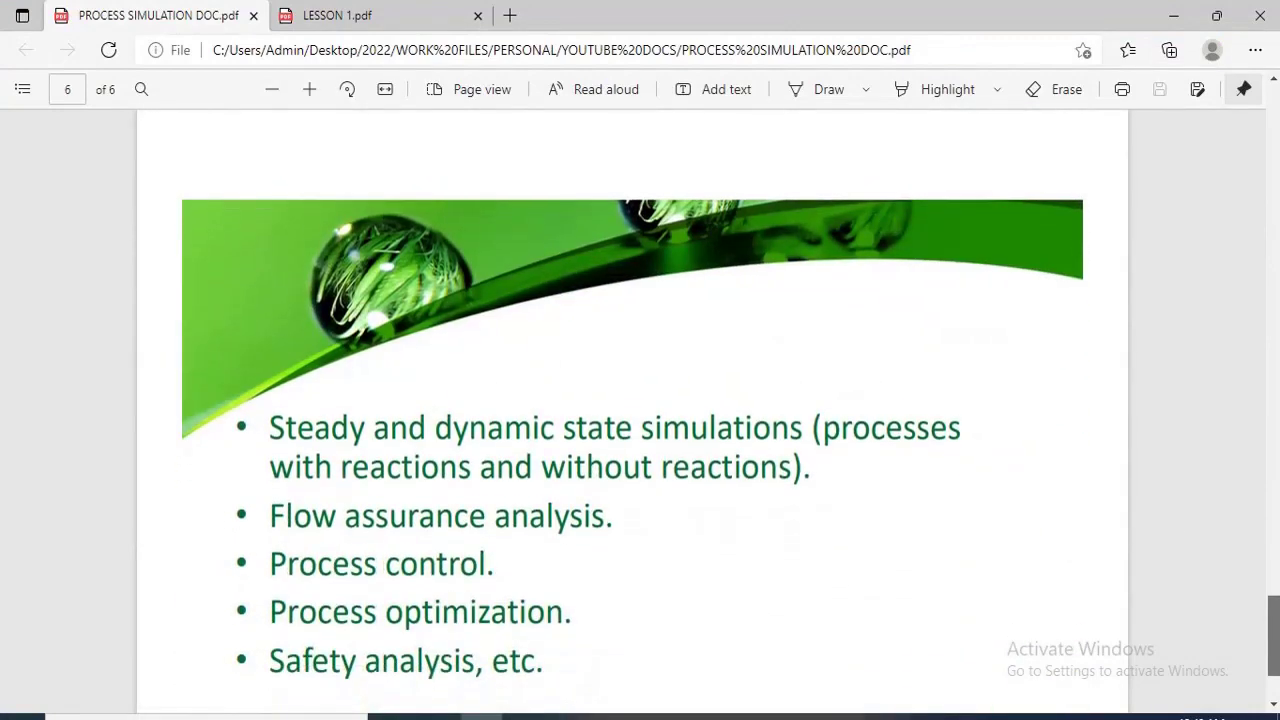
pyautogui.click(760, 716)
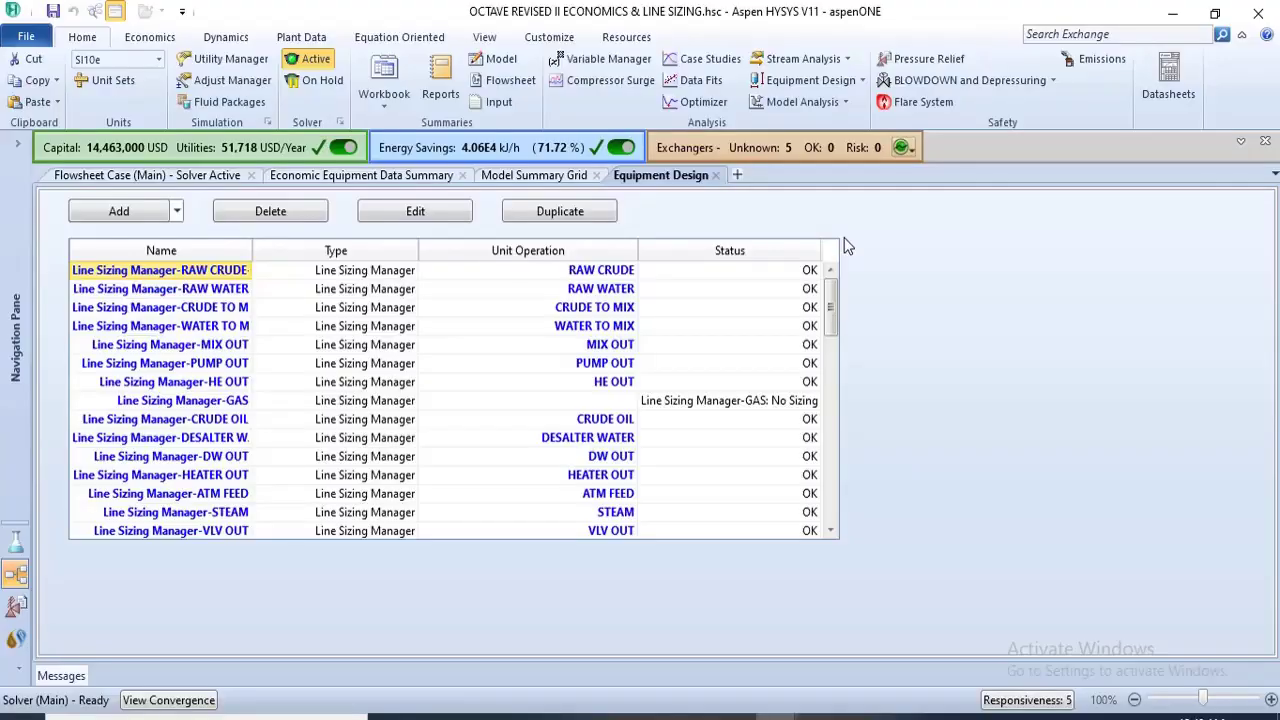